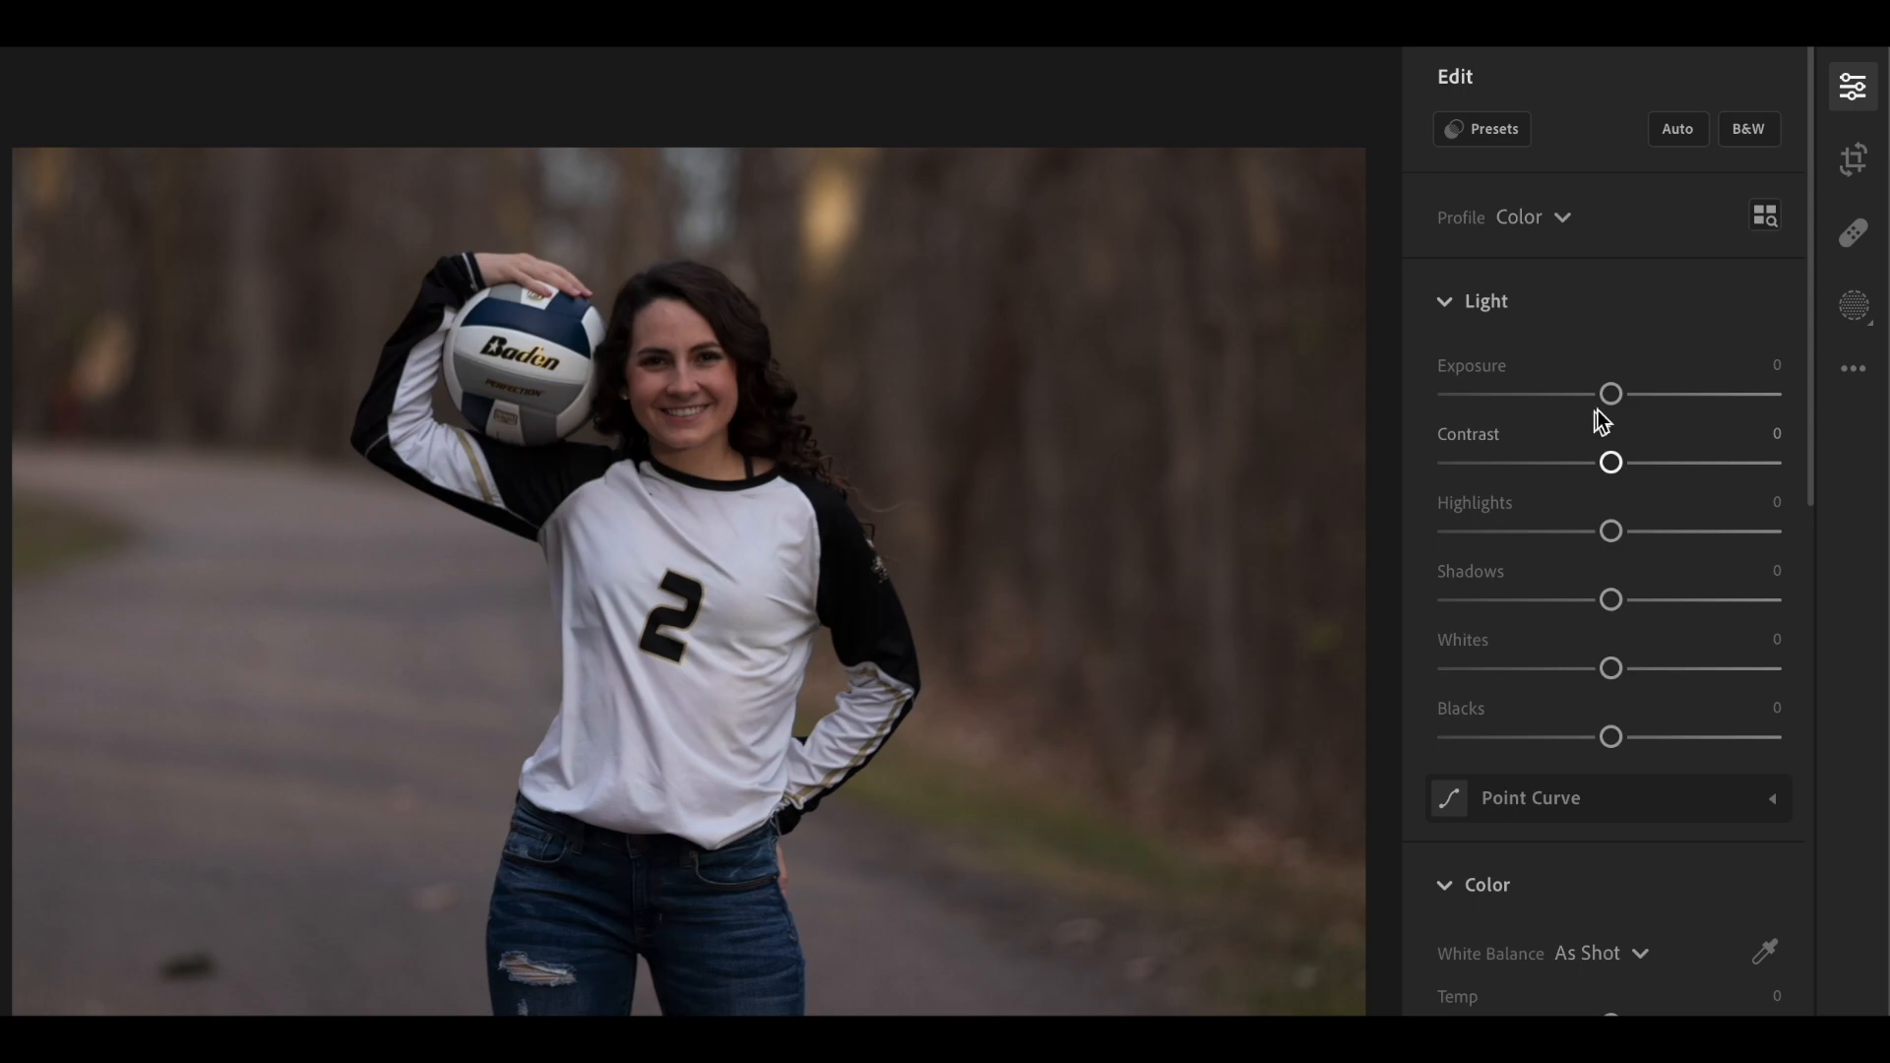
Brighten the portrait by setting Exposure to +1.37 and Contrast to +11.
{"action": "left_click_drag", "start_coordinate": [1613, 404], "coordinate": [1646, 398]}
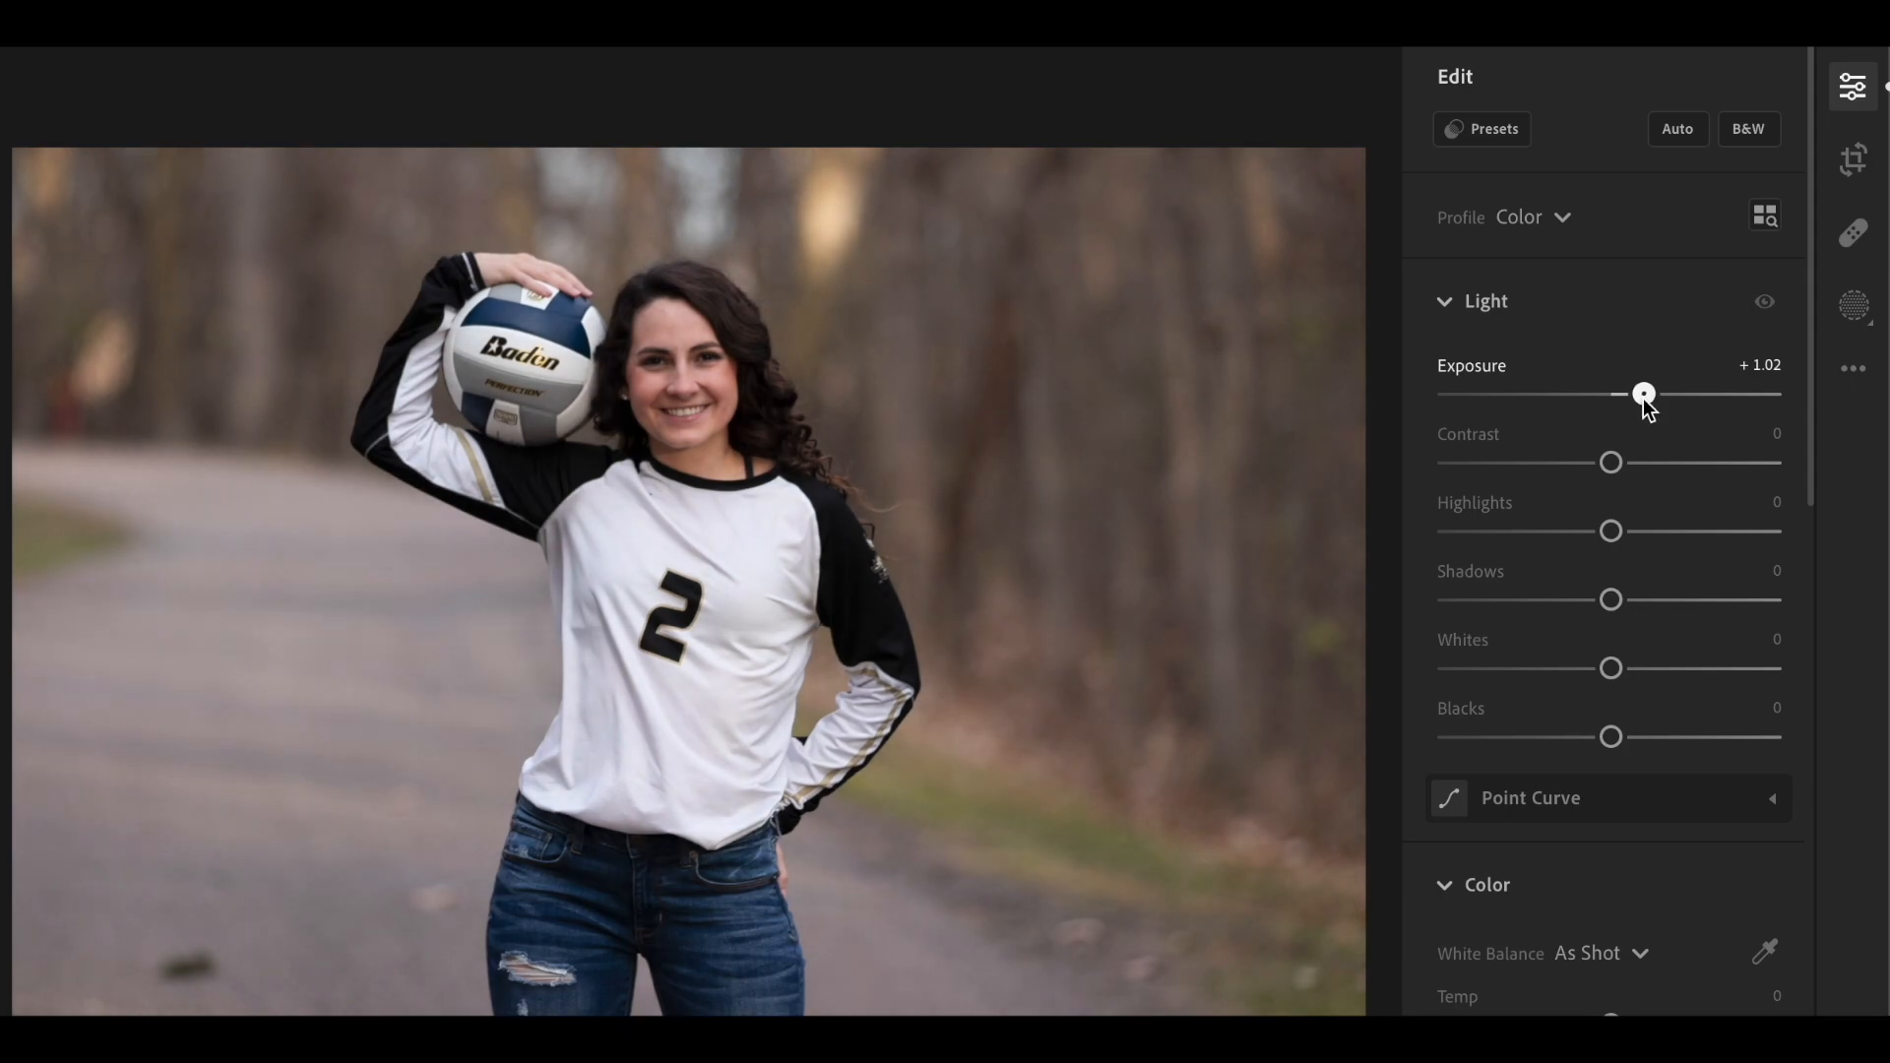
{"action": "mouse_move", "coordinate": [1645, 398]}
{"action": "left_mouse_down"}
{"action": "mouse_move", "coordinate": [1707, 410]}
{"action": "mouse_move", "coordinate": [1522, 403]}
{"action": "mouse_move", "coordinate": [1658, 414]}
{"action": "left_mouse_up"}
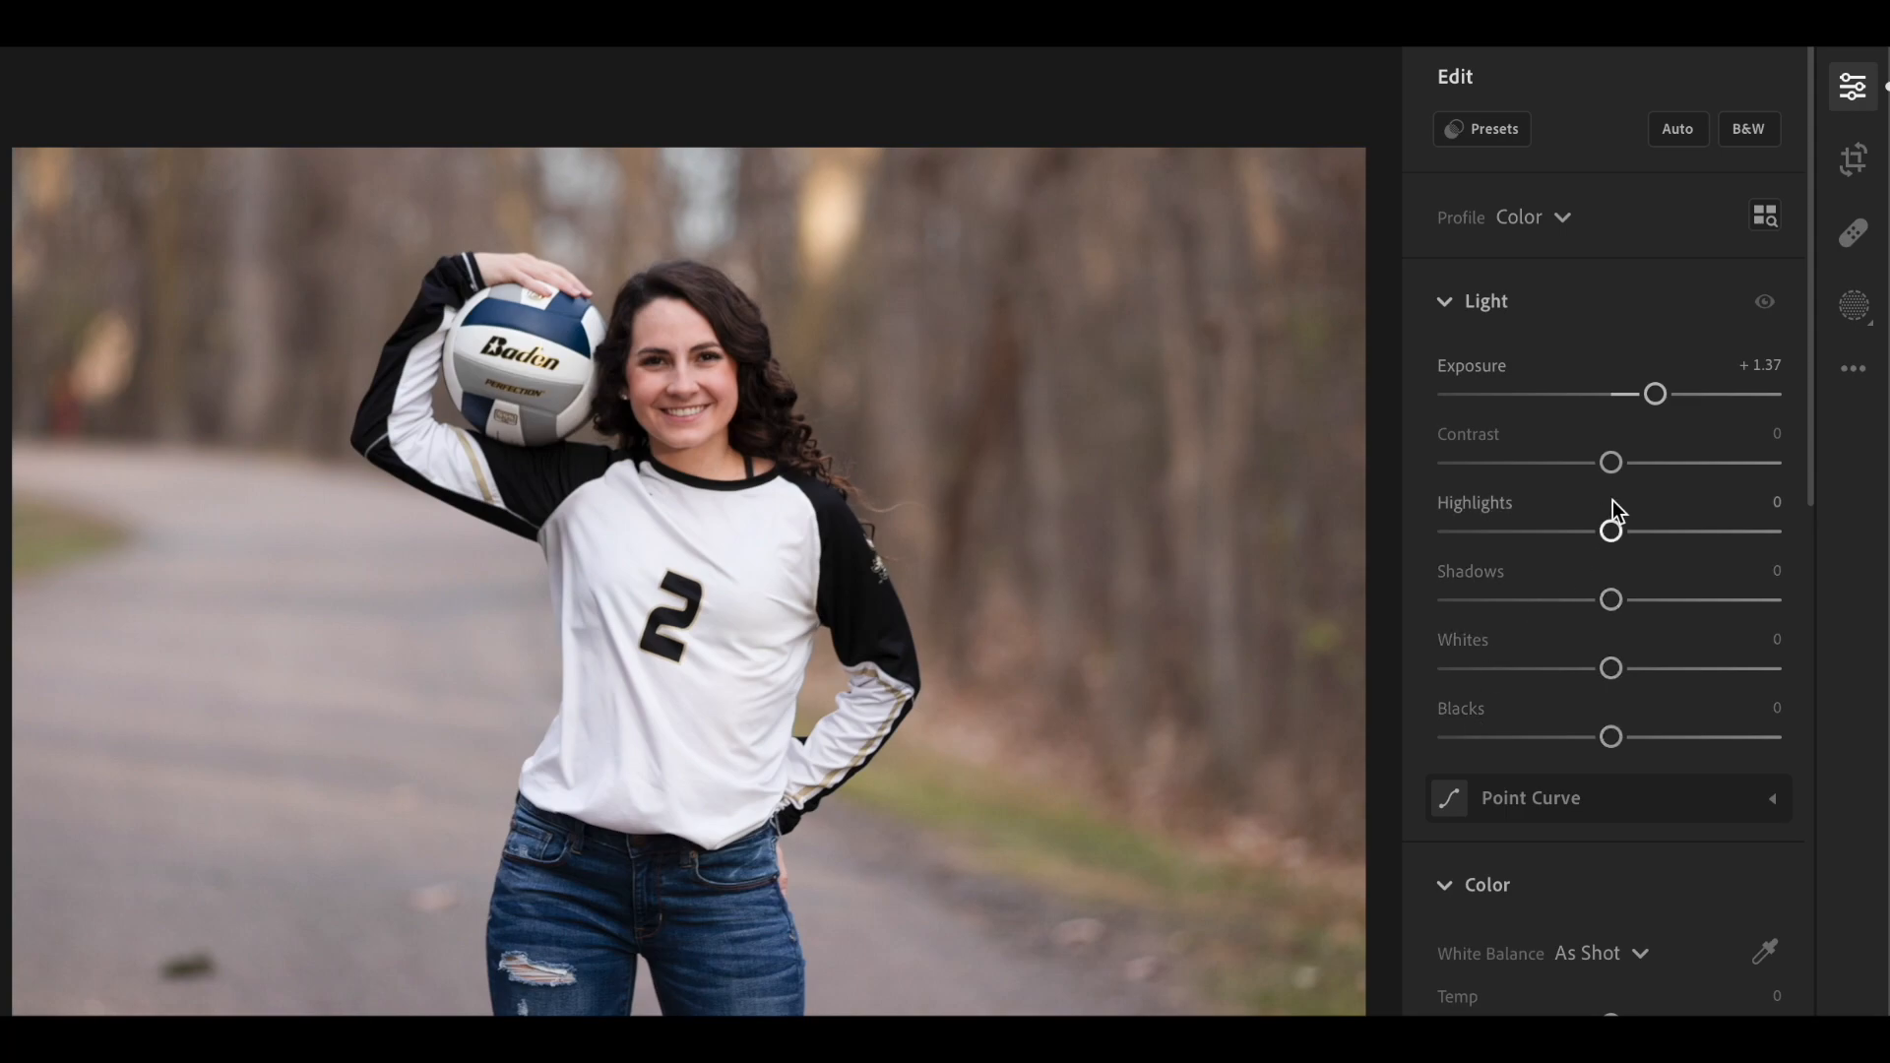
{"action": "mouse_move", "coordinate": [1607, 465]}
{"action": "left_mouse_down"}
{"action": "mouse_move", "coordinate": [1467, 467]}
{"action": "mouse_move", "coordinate": [1675, 487]}
{"action": "mouse_move", "coordinate": [1624, 485]}
{"action": "left_mouse_up"}
Test the Highlights at strongly negative and positive values, and set them to -50.
{"action": "left_click_drag", "start_coordinate": [1611, 532], "coordinate": [1440, 538]}
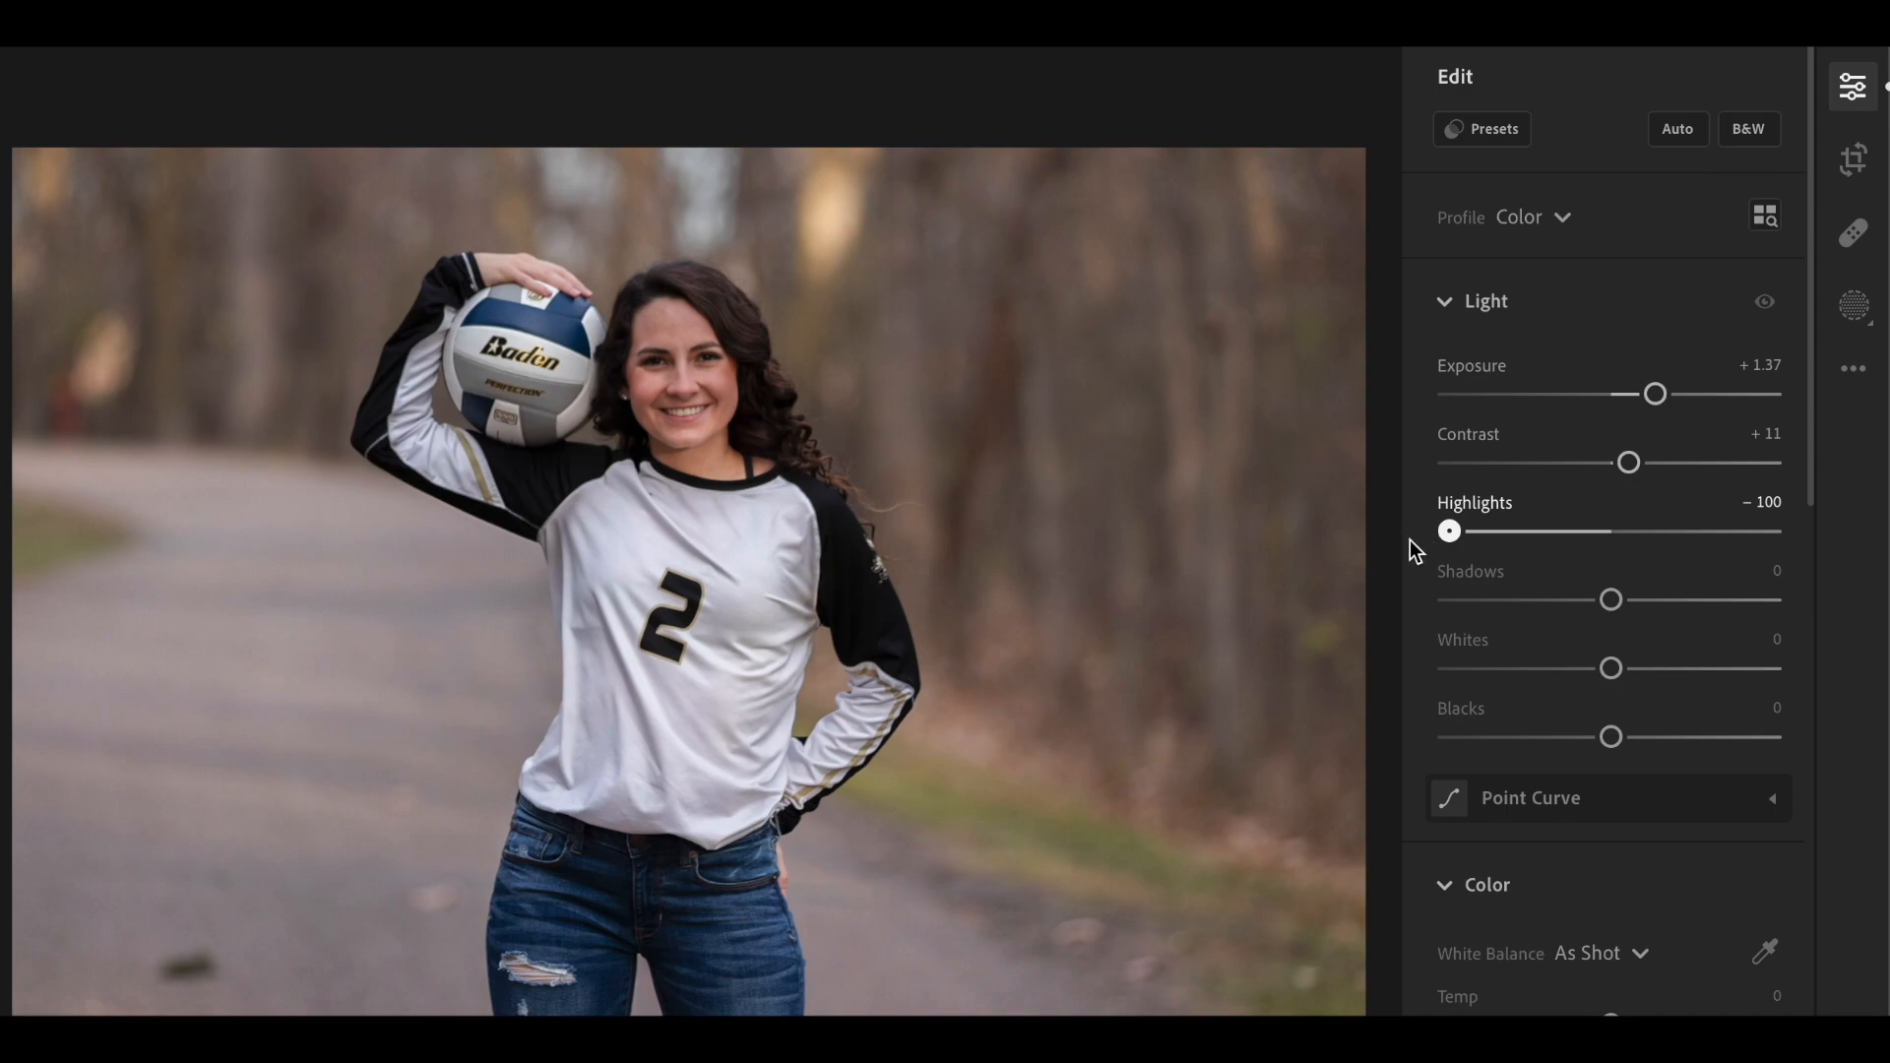
{"action": "left_click_drag", "start_coordinate": [1450, 532], "coordinate": [1802, 538]}
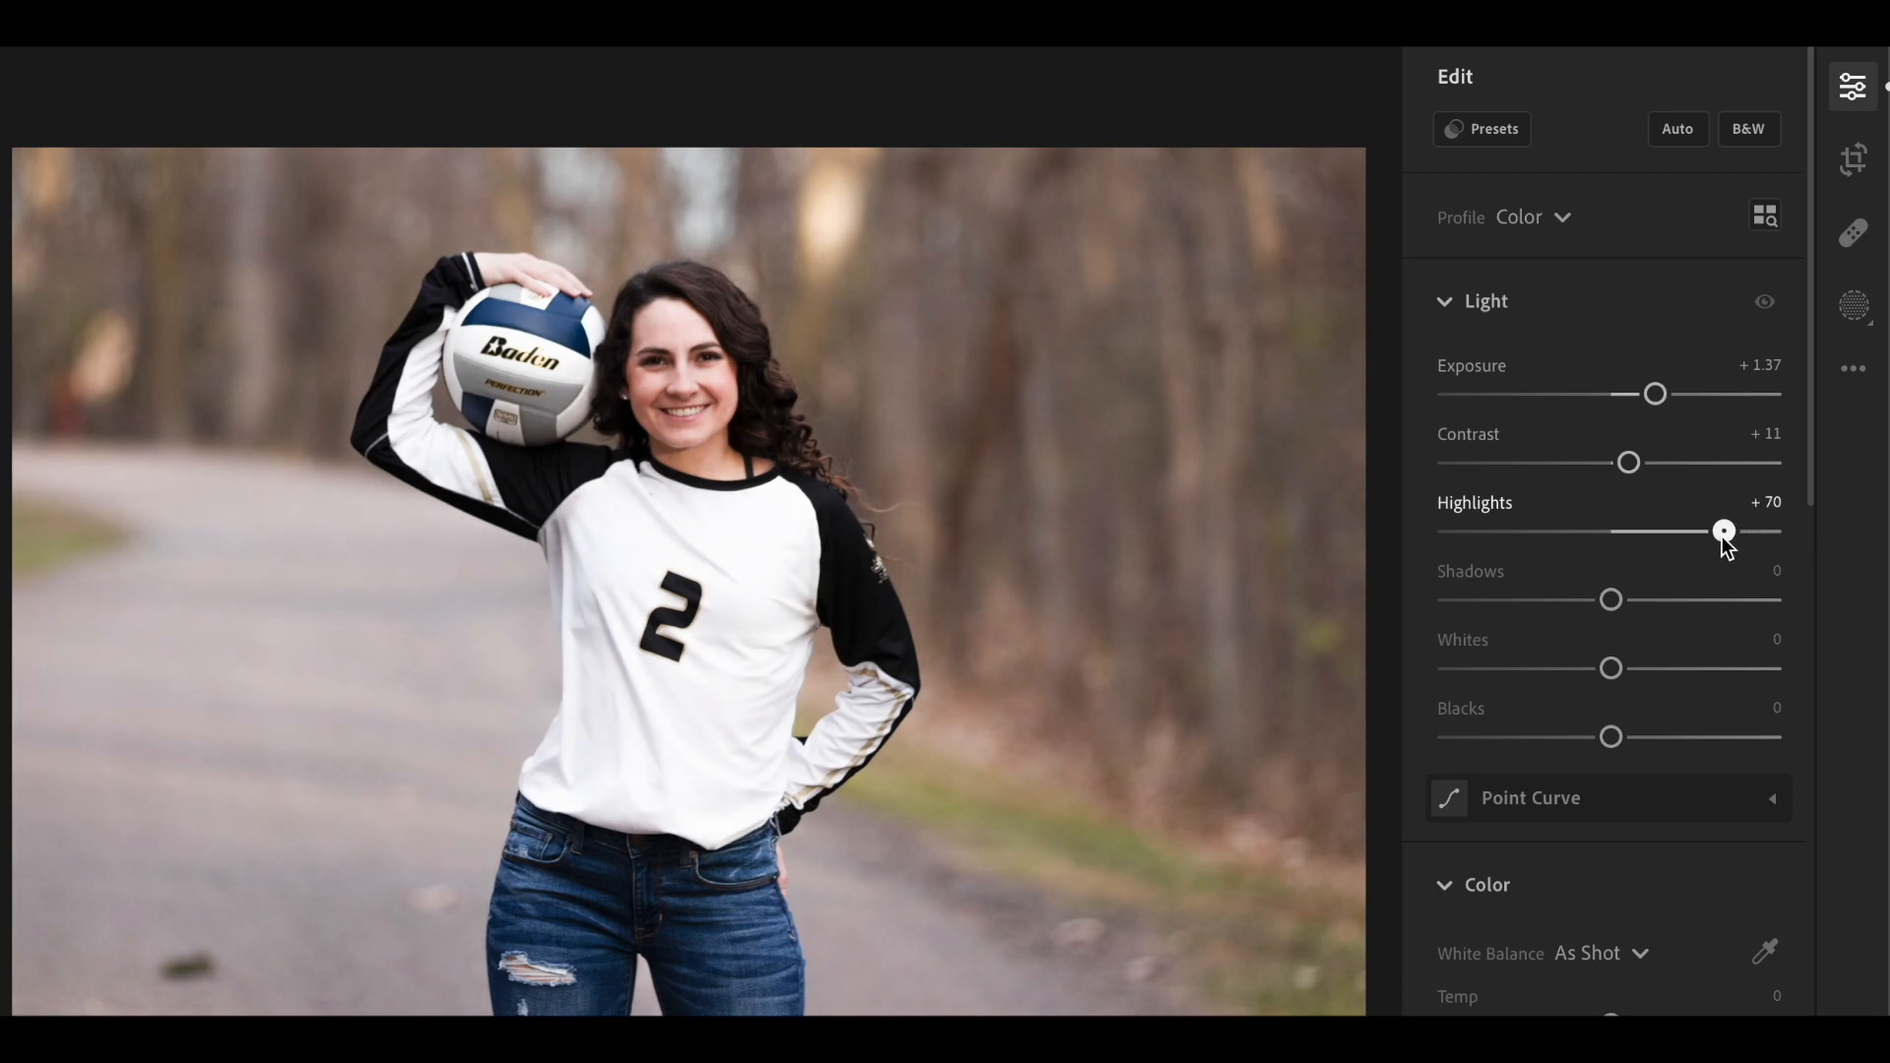
{"action": "left_click_drag", "start_coordinate": [1722, 534], "coordinate": [1425, 552]}
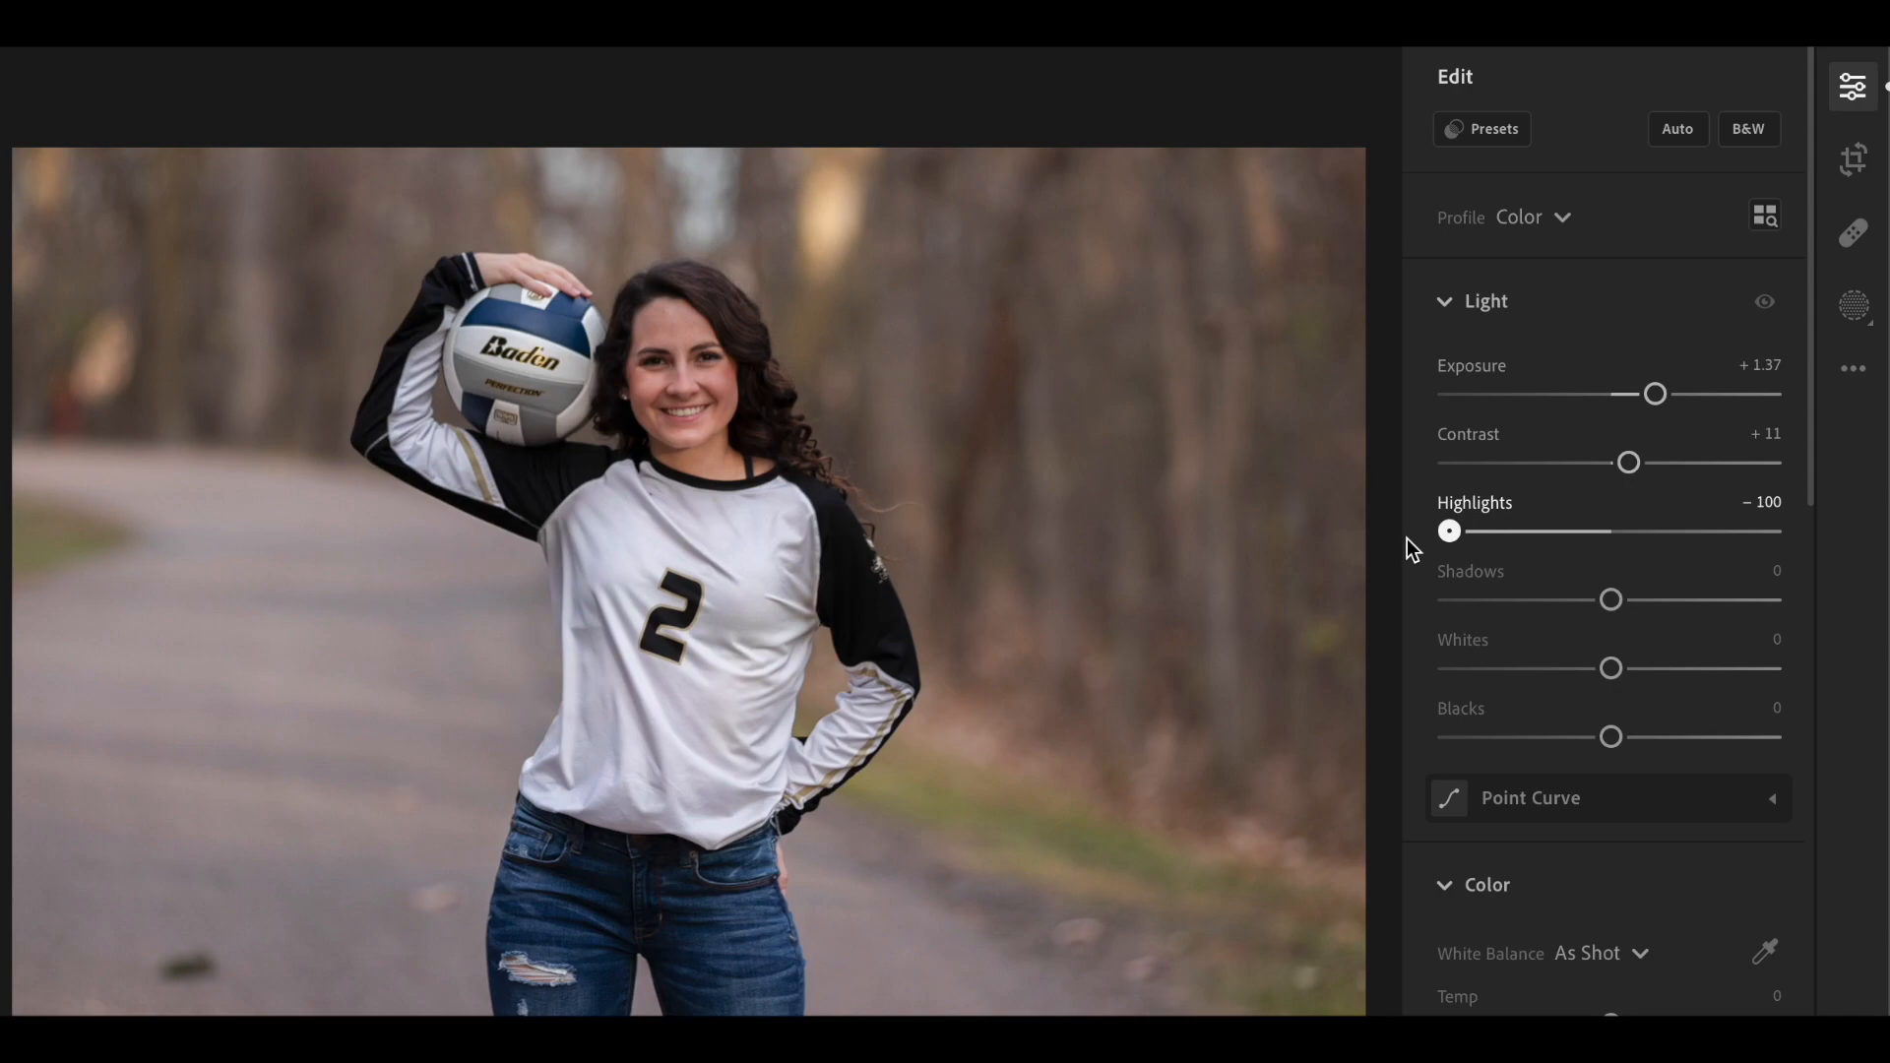
{"action": "left_click_drag", "start_coordinate": [1443, 535], "coordinate": [1531, 552]}
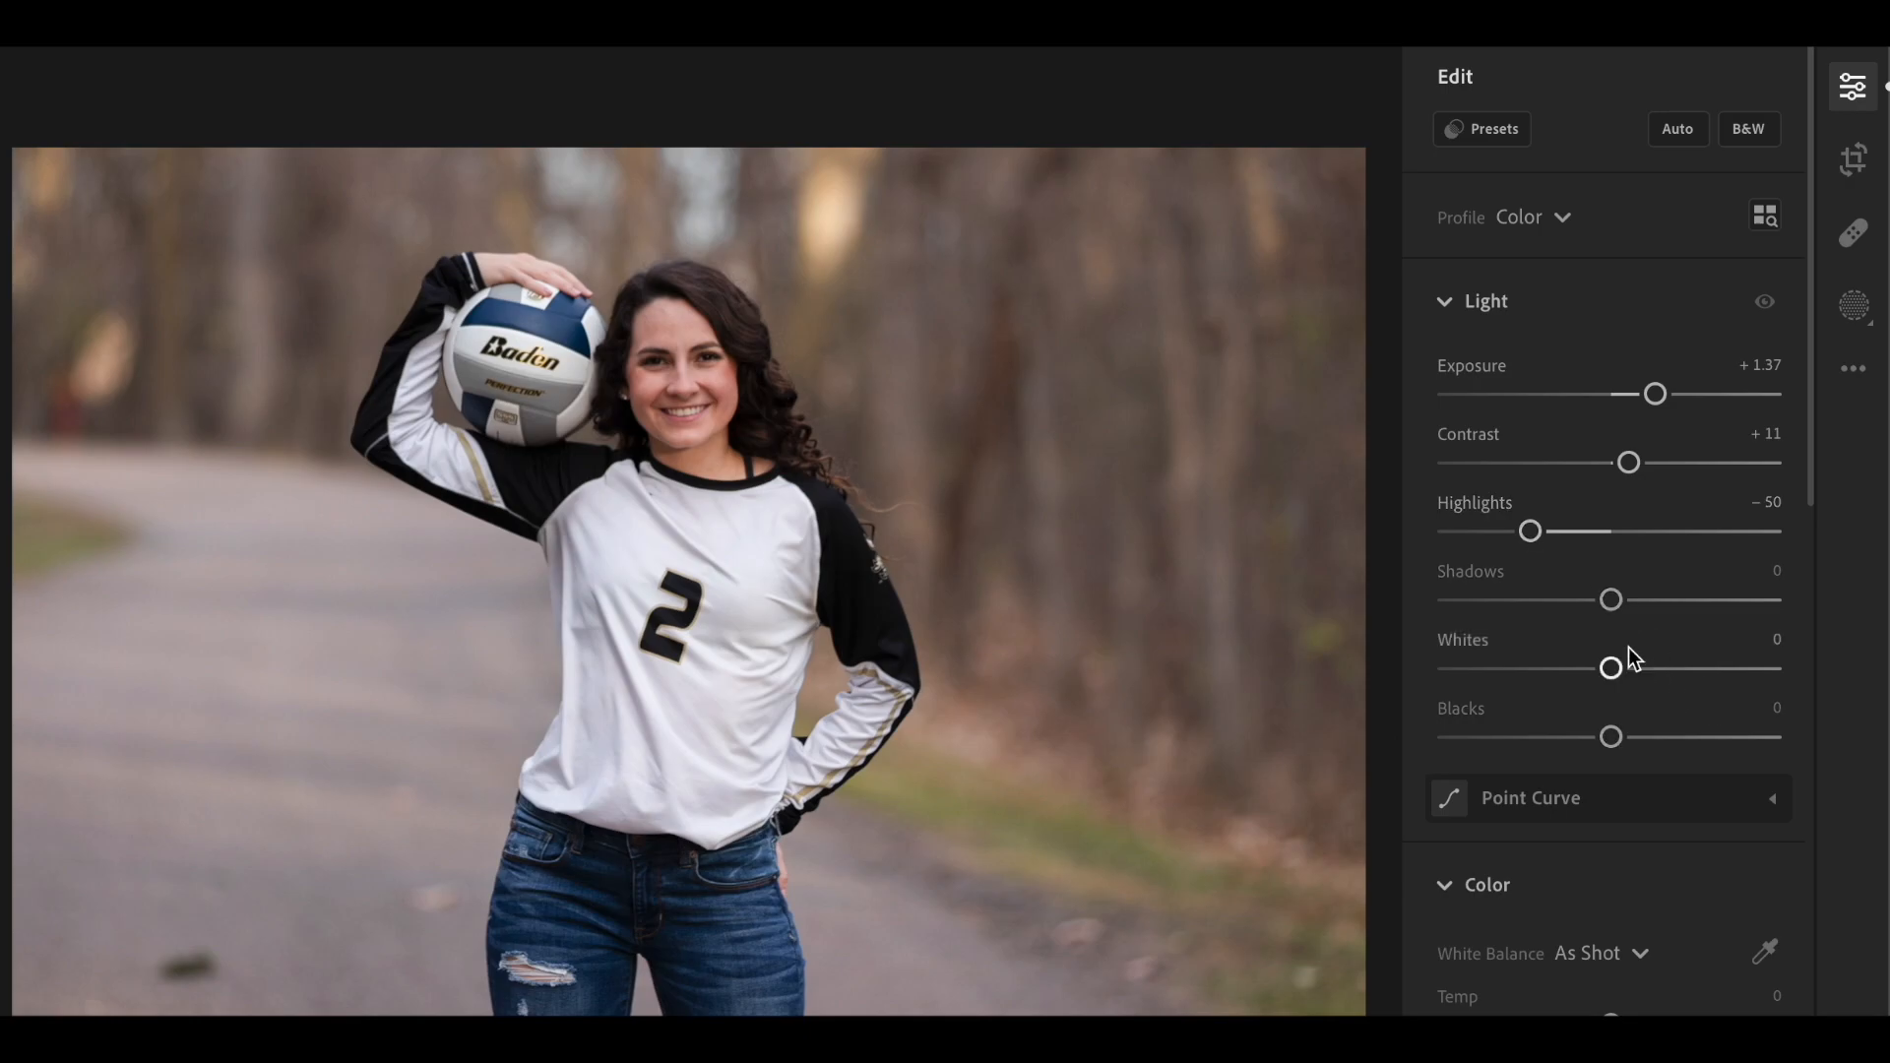
Set Shadows to +27, Whites to +10 and Blacks to +60.
{"action": "left_click_drag", "start_coordinate": [1619, 607], "coordinate": [1667, 624]}
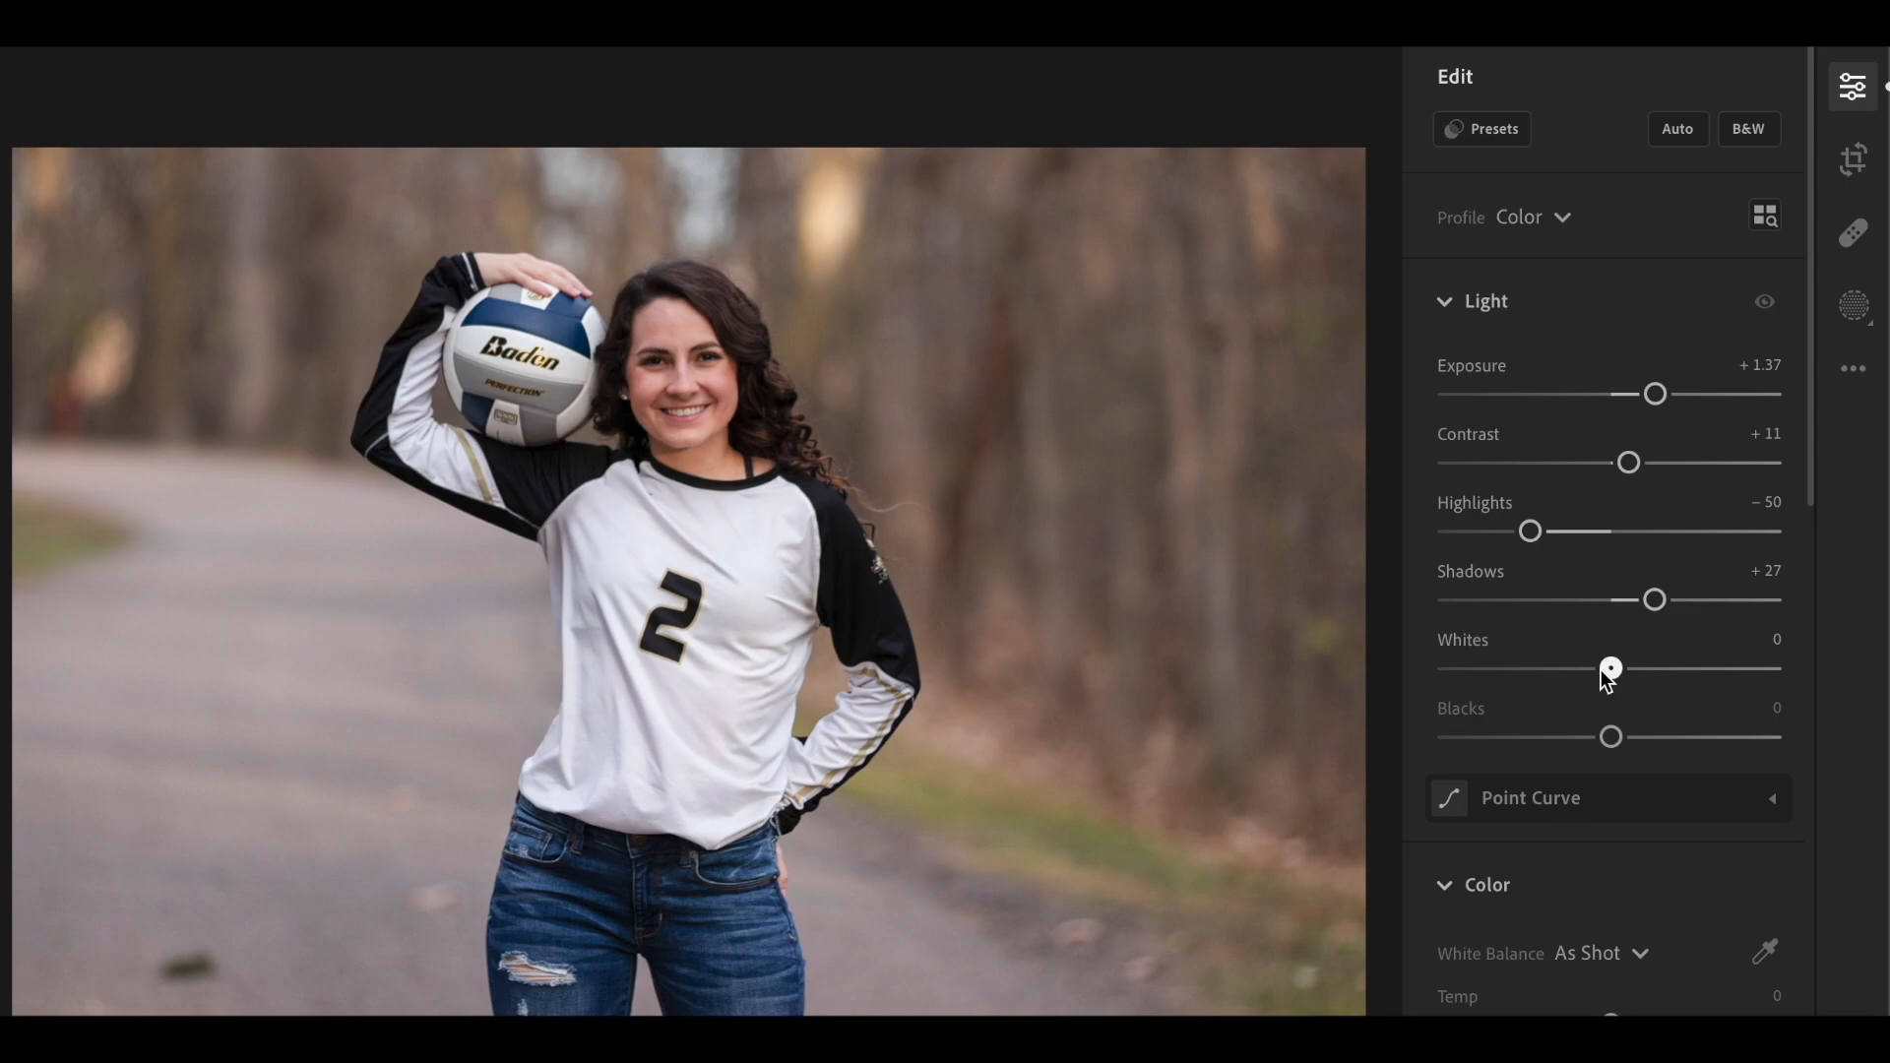
{"action": "mouse_move", "coordinate": [1607, 680]}
{"action": "left_mouse_down"}
{"action": "mouse_move", "coordinate": [1379, 695]}
{"action": "mouse_move", "coordinate": [1788, 690]}
{"action": "mouse_move", "coordinate": [1861, 710]}
{"action": "mouse_move", "coordinate": [1616, 693]}
{"action": "left_mouse_up"}
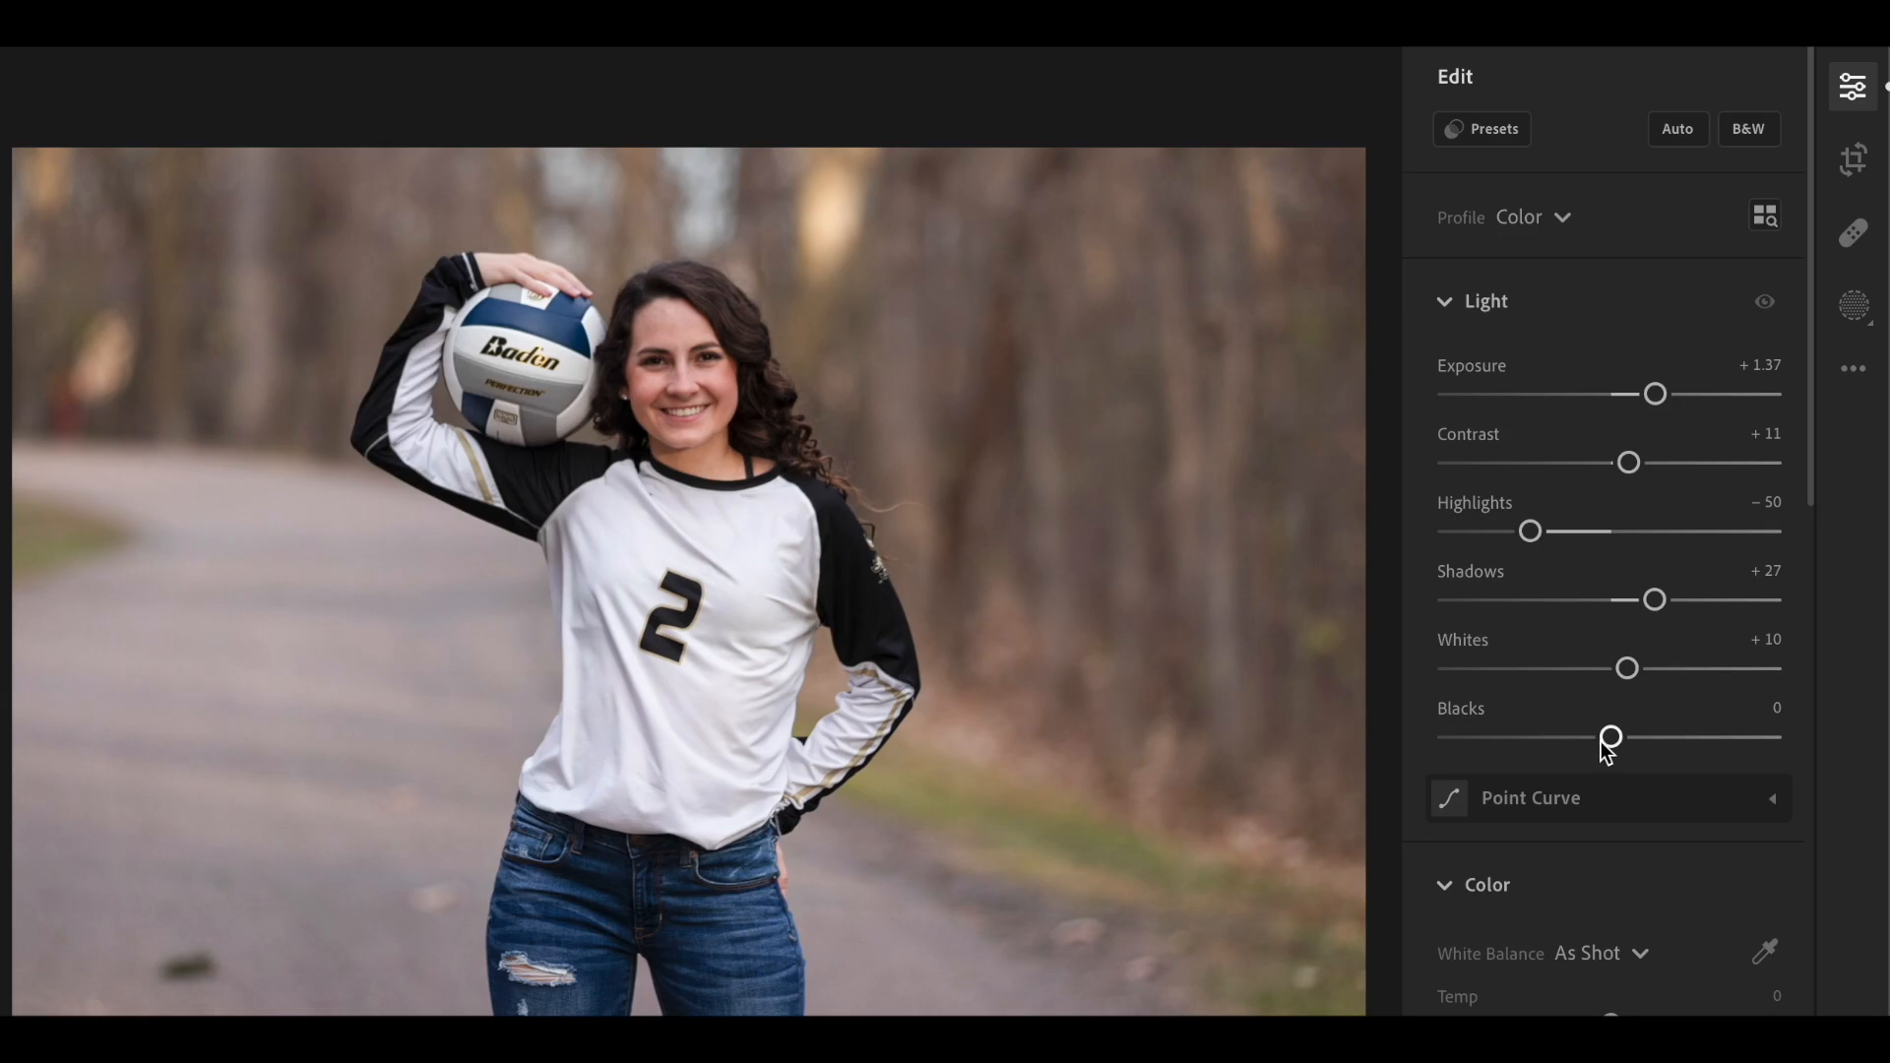
{"action": "left_click_drag", "start_coordinate": [1612, 741], "coordinate": [1712, 756]}
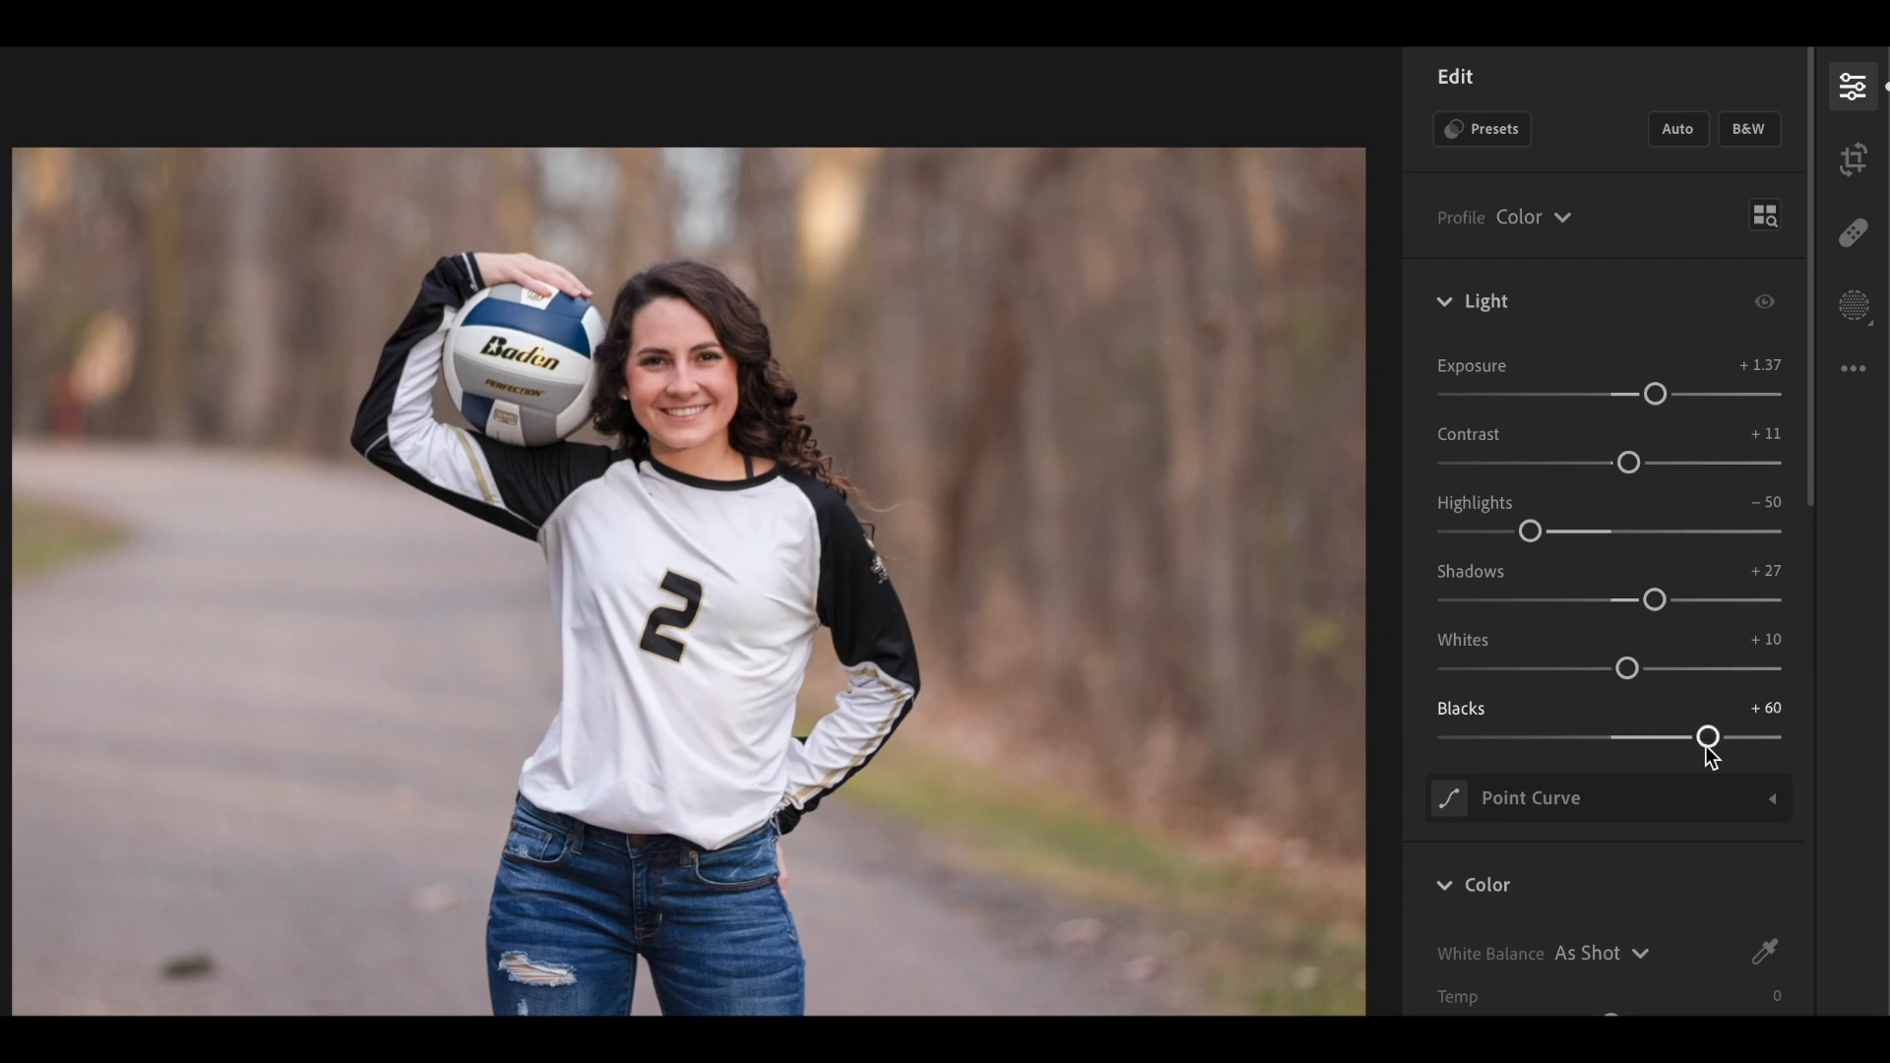
Preview the white balance Temp at -100 and +100, and set it to -11 for a slightly cooler photo.
{"action": "scroll", "coordinate": [1711, 756], "scroll_direction": "down", "scroll_amount": 4}
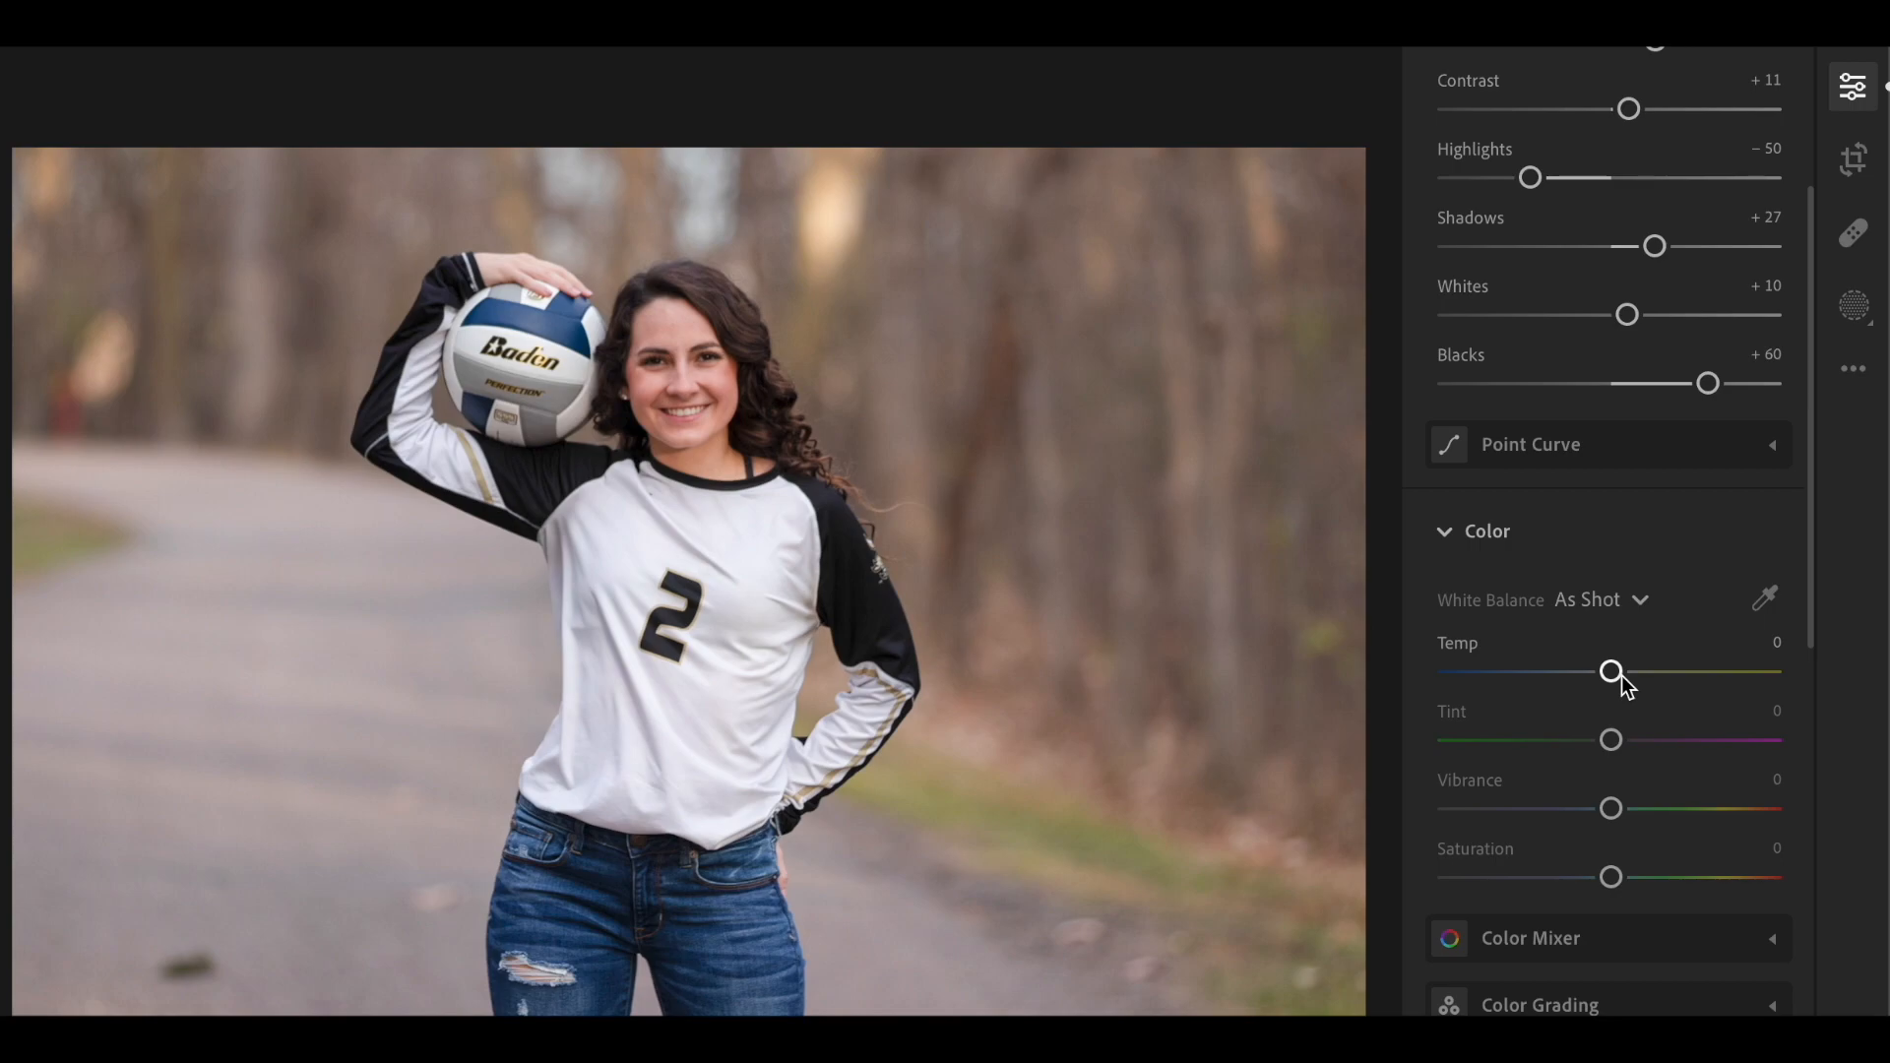
{"action": "left_click_drag", "start_coordinate": [1617, 677], "coordinate": [1397, 689]}
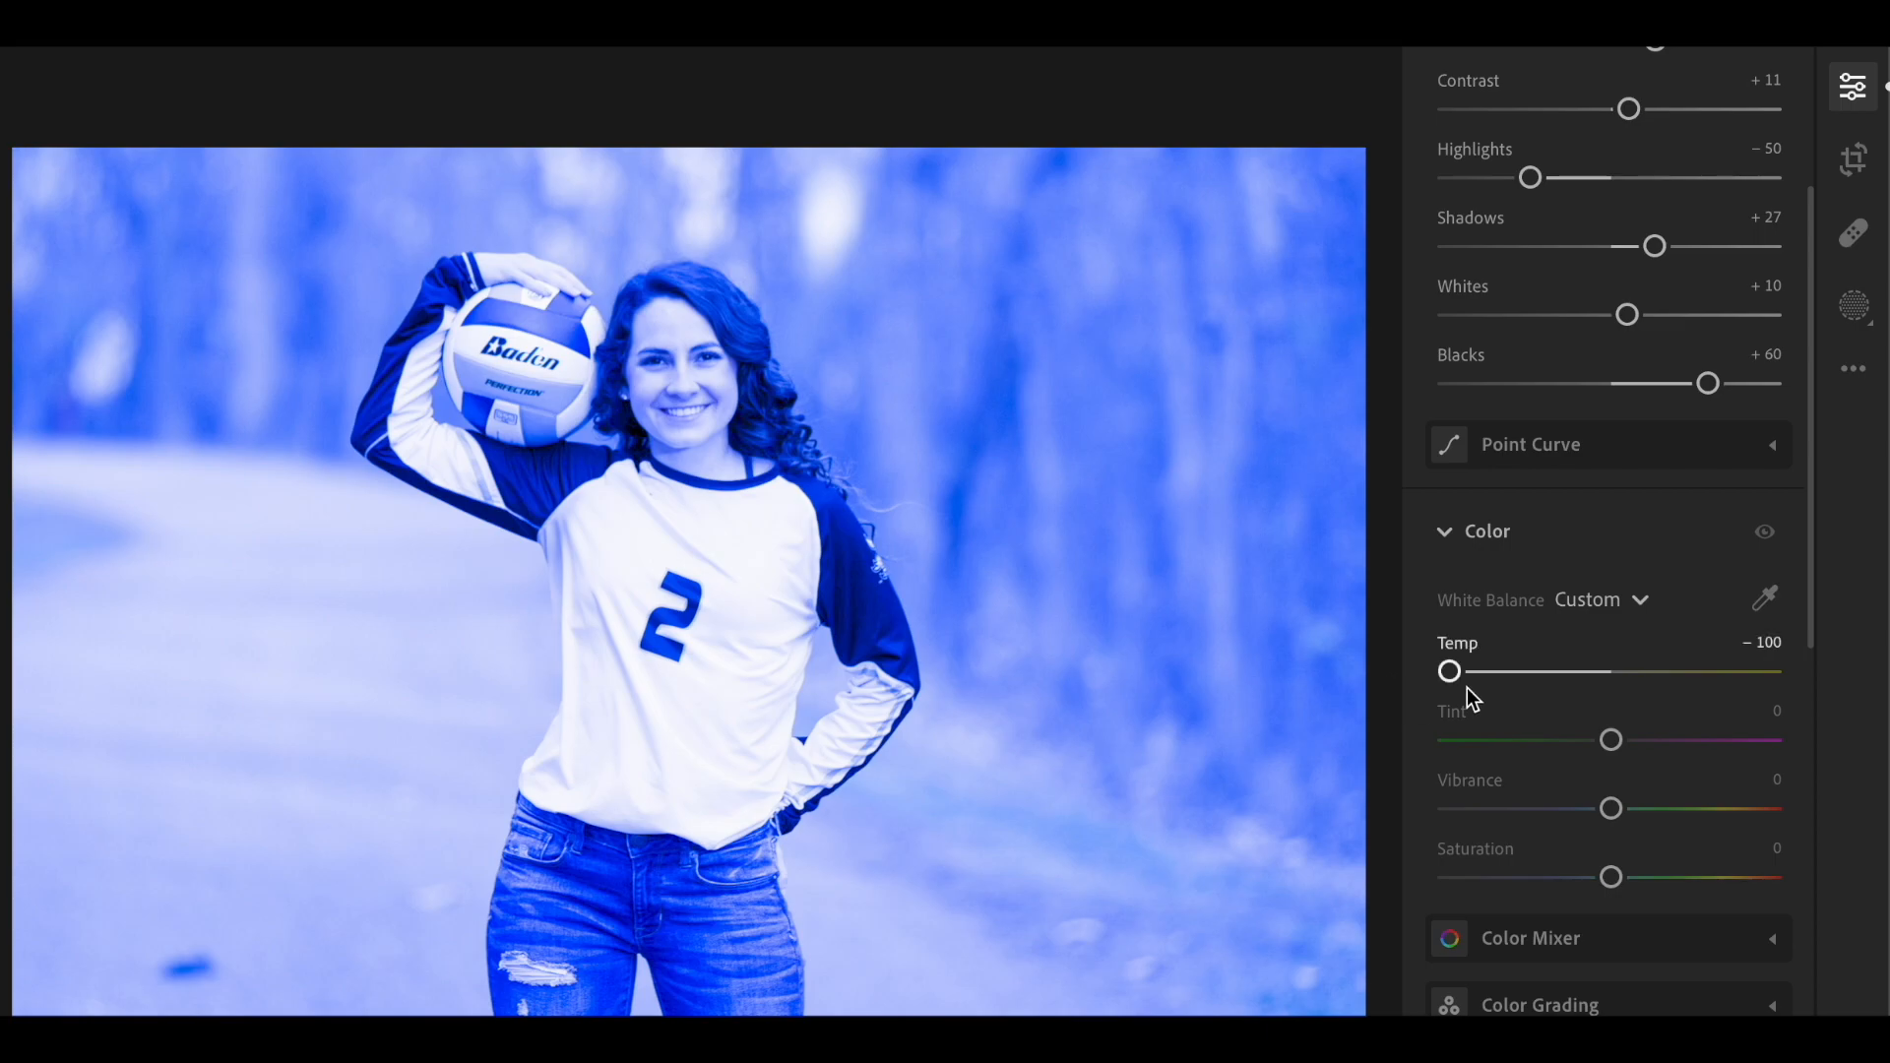
{"action": "left_click_drag", "start_coordinate": [1451, 680], "coordinate": [1865, 616]}
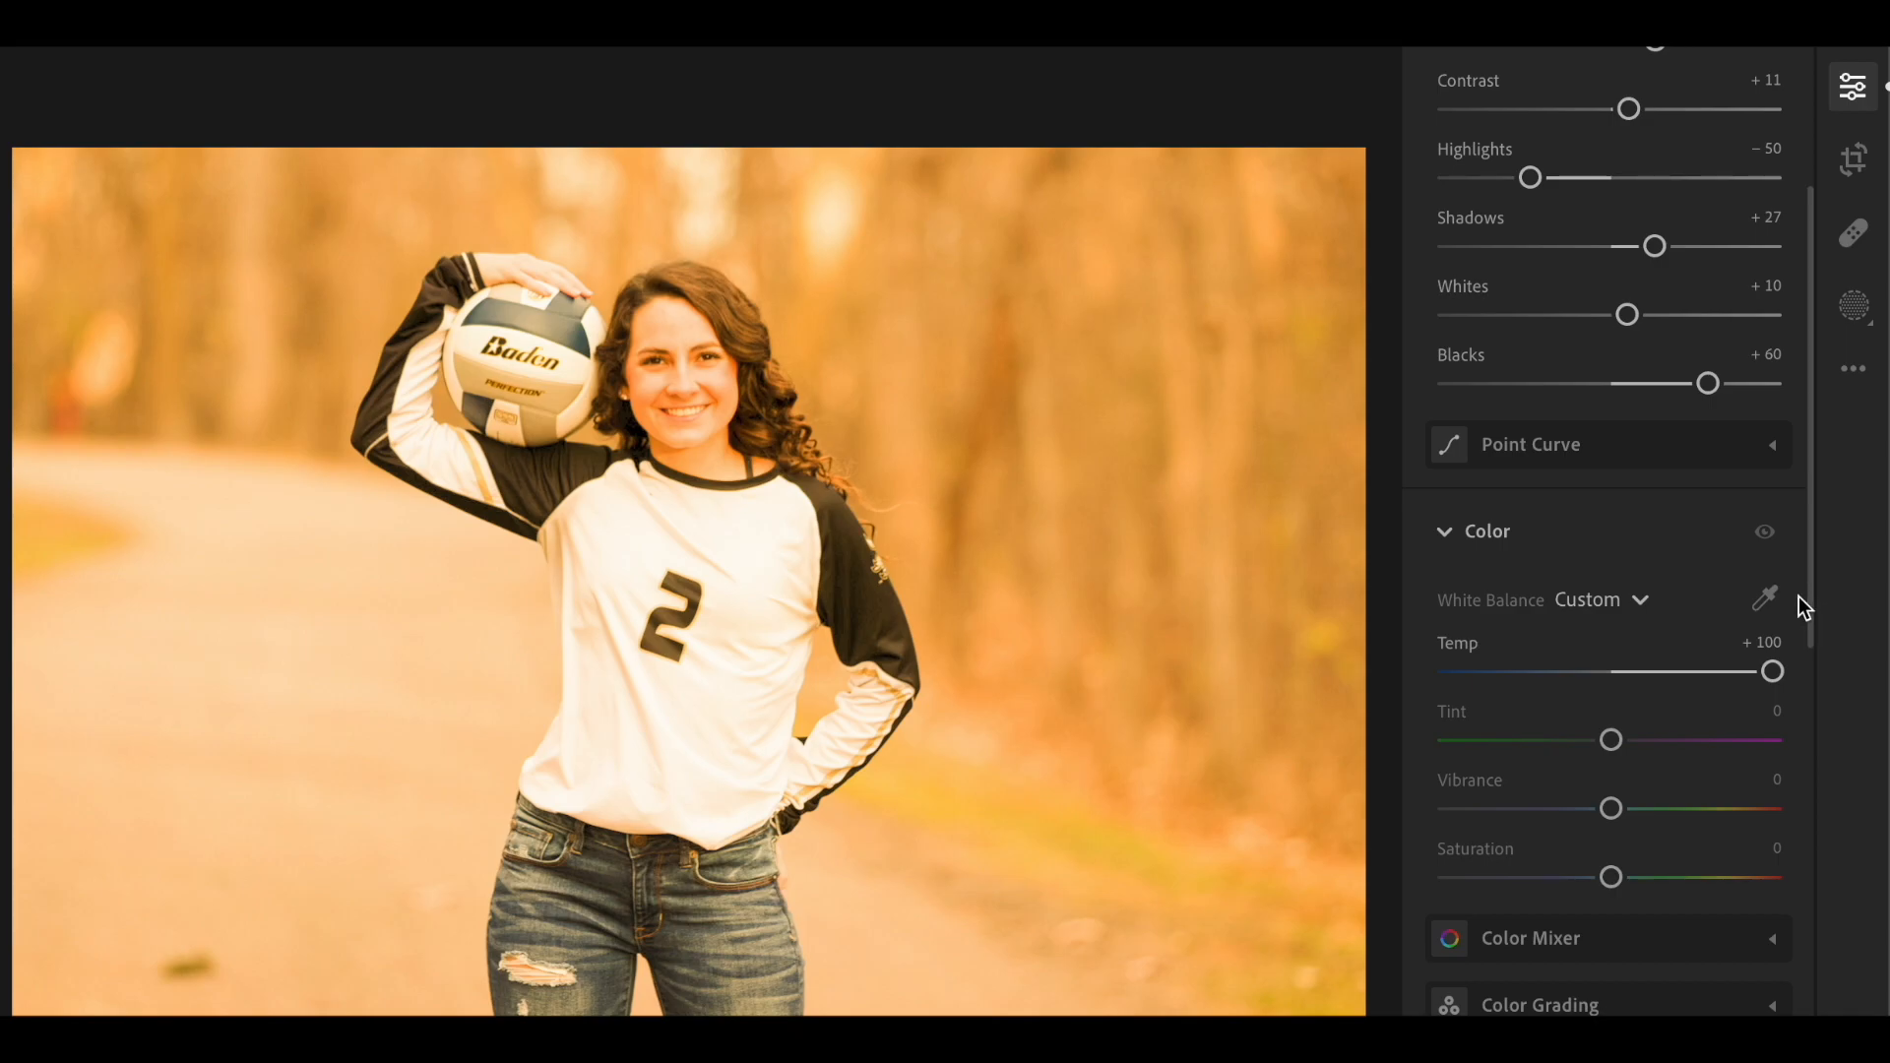
{"action": "left_click_drag", "start_coordinate": [1772, 672], "coordinate": [1611, 673]}
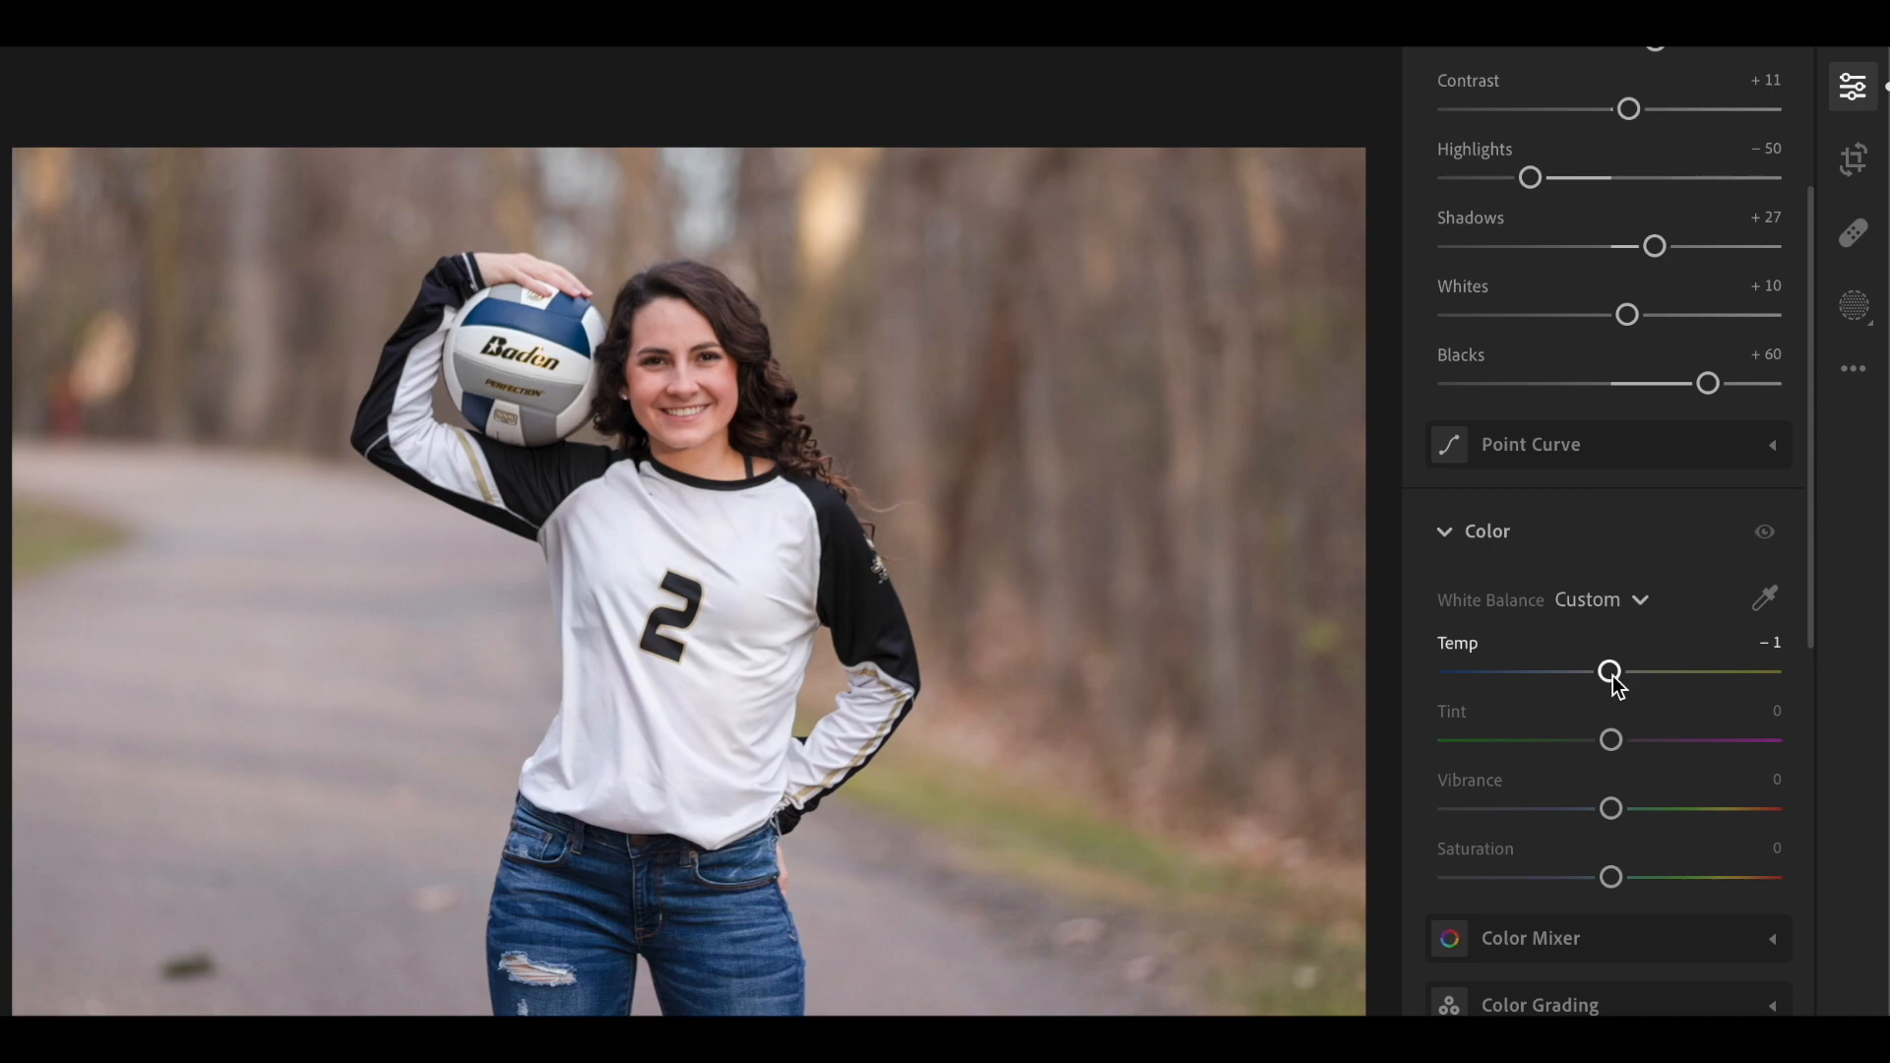
{"action": "left_click_drag", "start_coordinate": [1613, 676], "coordinate": [1598, 680]}
{"action": "left_click_drag", "start_coordinate": [1597, 682], "coordinate": [1597, 682]}
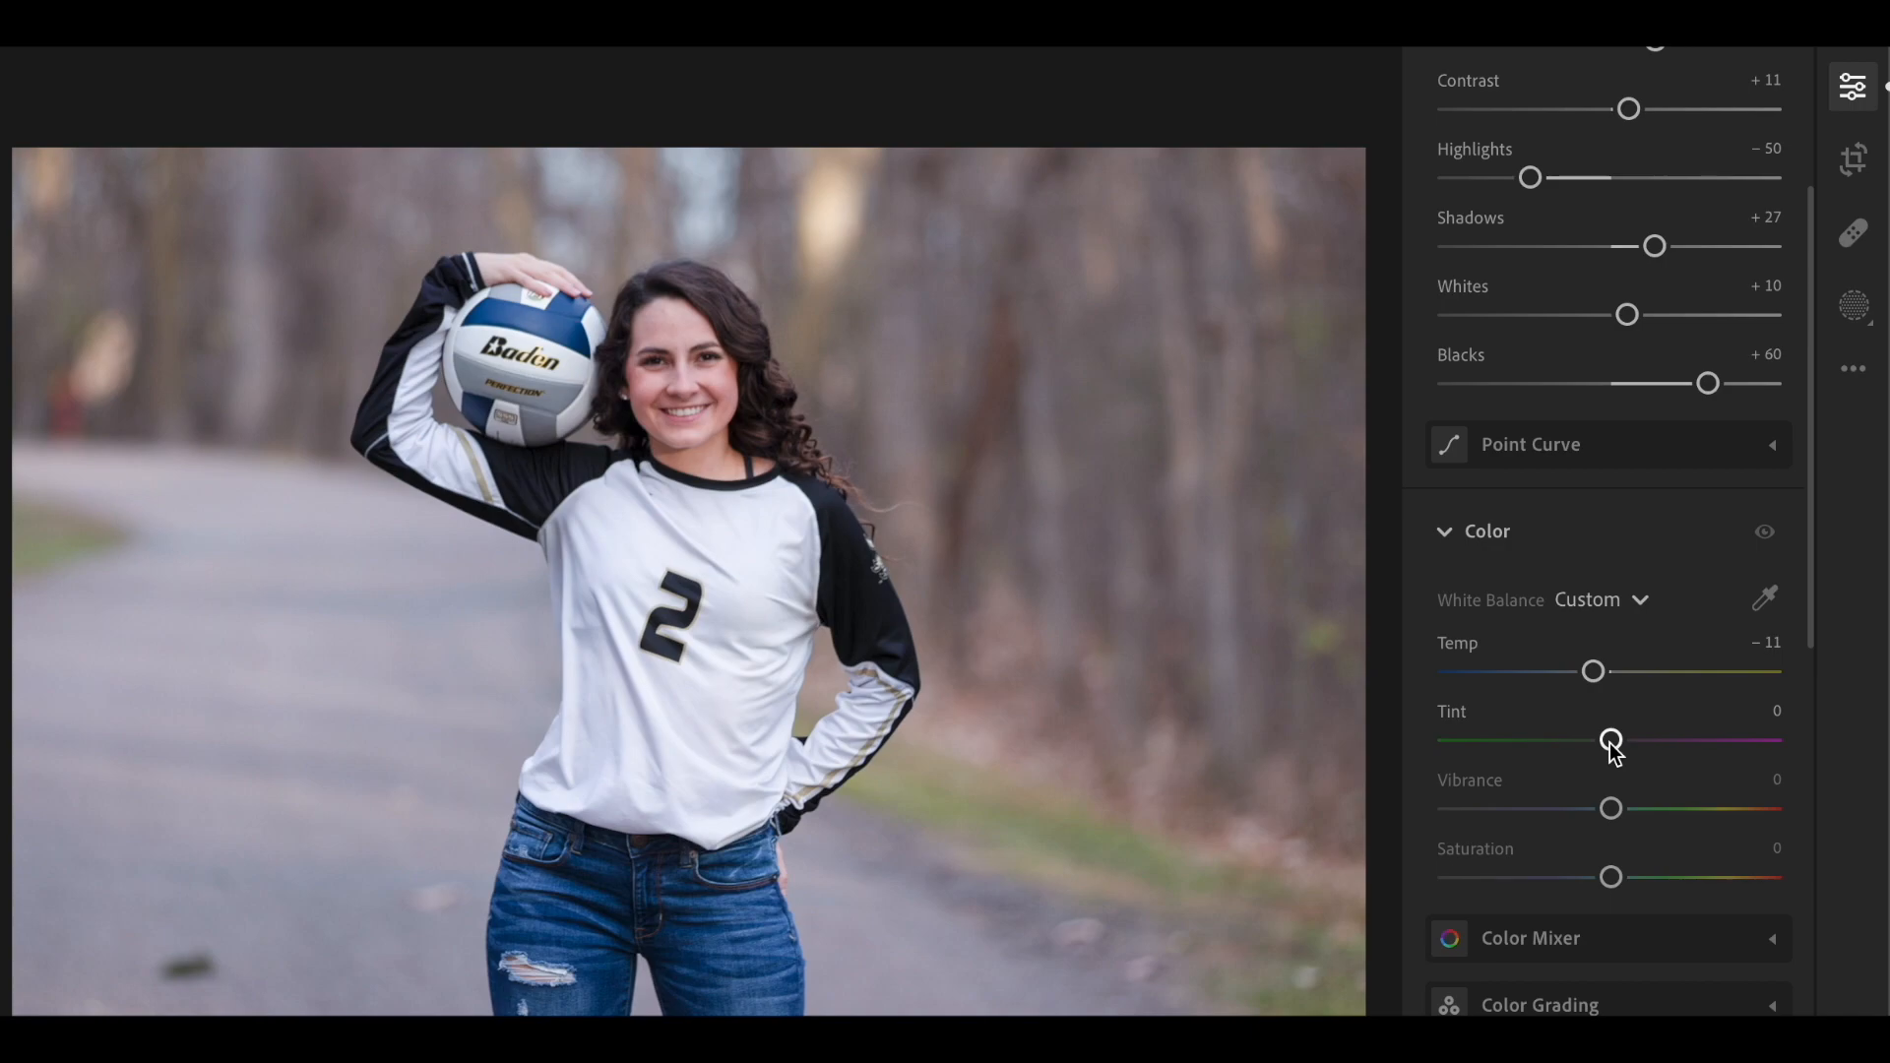
Try shifting the Tint toward green and magenta, and reset it to 0.
{"action": "left_click_drag", "start_coordinate": [1610, 743], "coordinate": [1587, 747]}
{"action": "left_click_drag", "start_coordinate": [1589, 743], "coordinate": [1636, 754]}
{"action": "left_click_drag", "start_coordinate": [1633, 753], "coordinate": [1617, 764]}
{"action": "left_click", "coordinate": [1735, 713]}
{"action": "type", "text": "9"}
{"action": "type", "text": "0"}
{"action": "key", "text": "Return"}
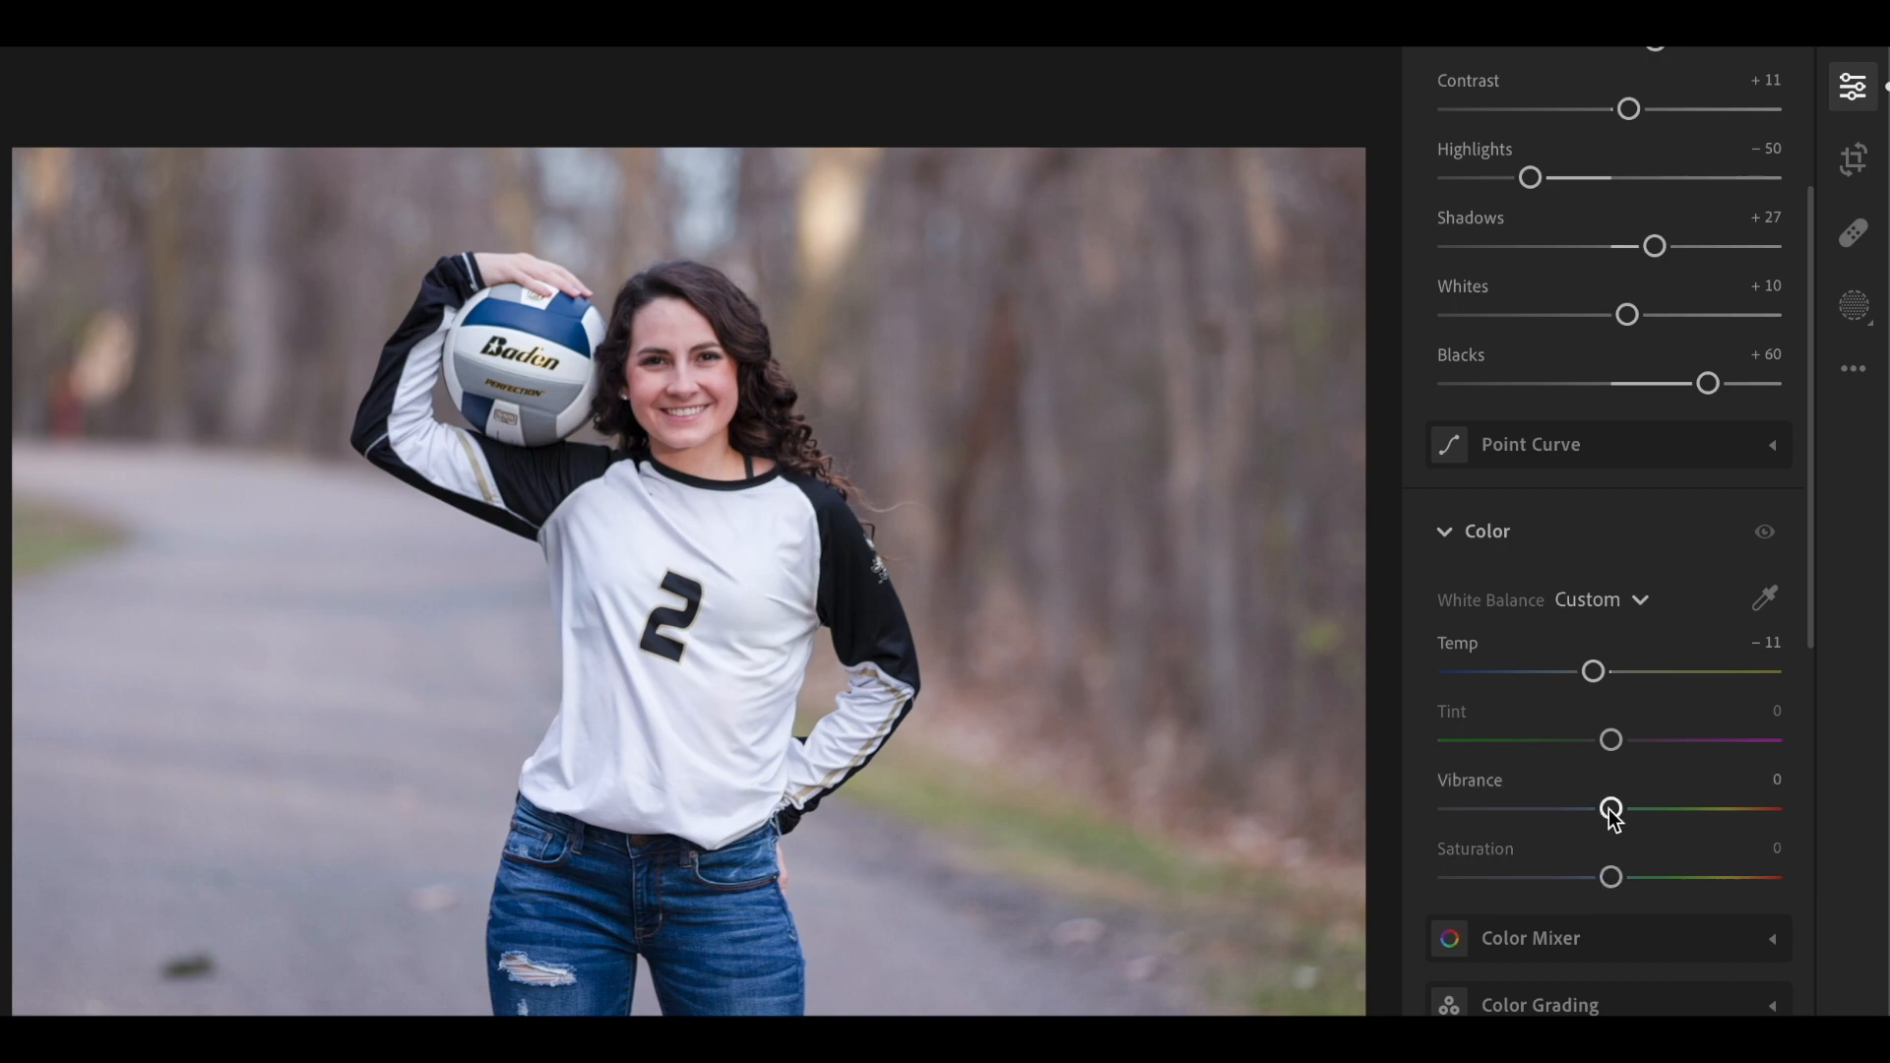
Set Vibrance to +14 and Texture to +6.
{"action": "mouse_move", "coordinate": [1610, 812]}
{"action": "left_mouse_down"}
{"action": "mouse_move", "coordinate": [1680, 823]}
{"action": "mouse_move", "coordinate": [1635, 821]}
{"action": "left_mouse_up"}
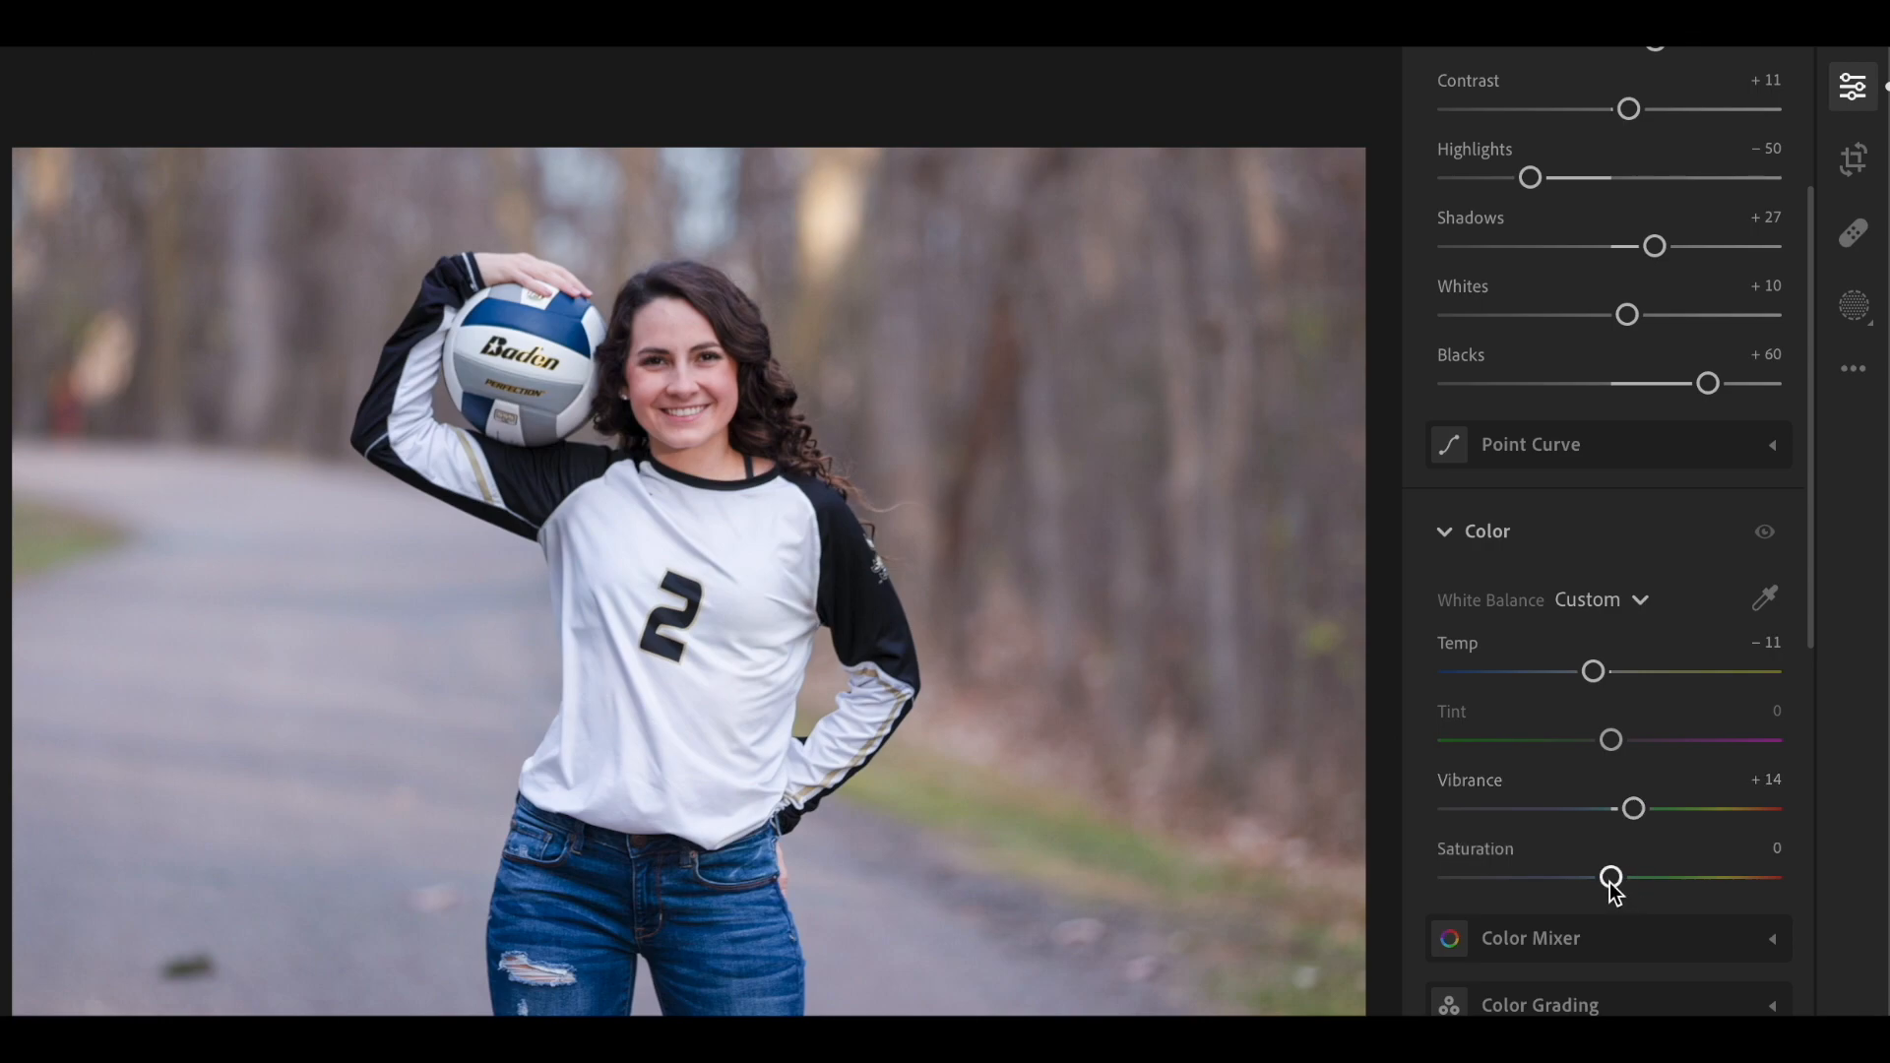
{"action": "scroll", "coordinate": [1611, 888], "scroll_direction": "down", "scroll_amount": 5}
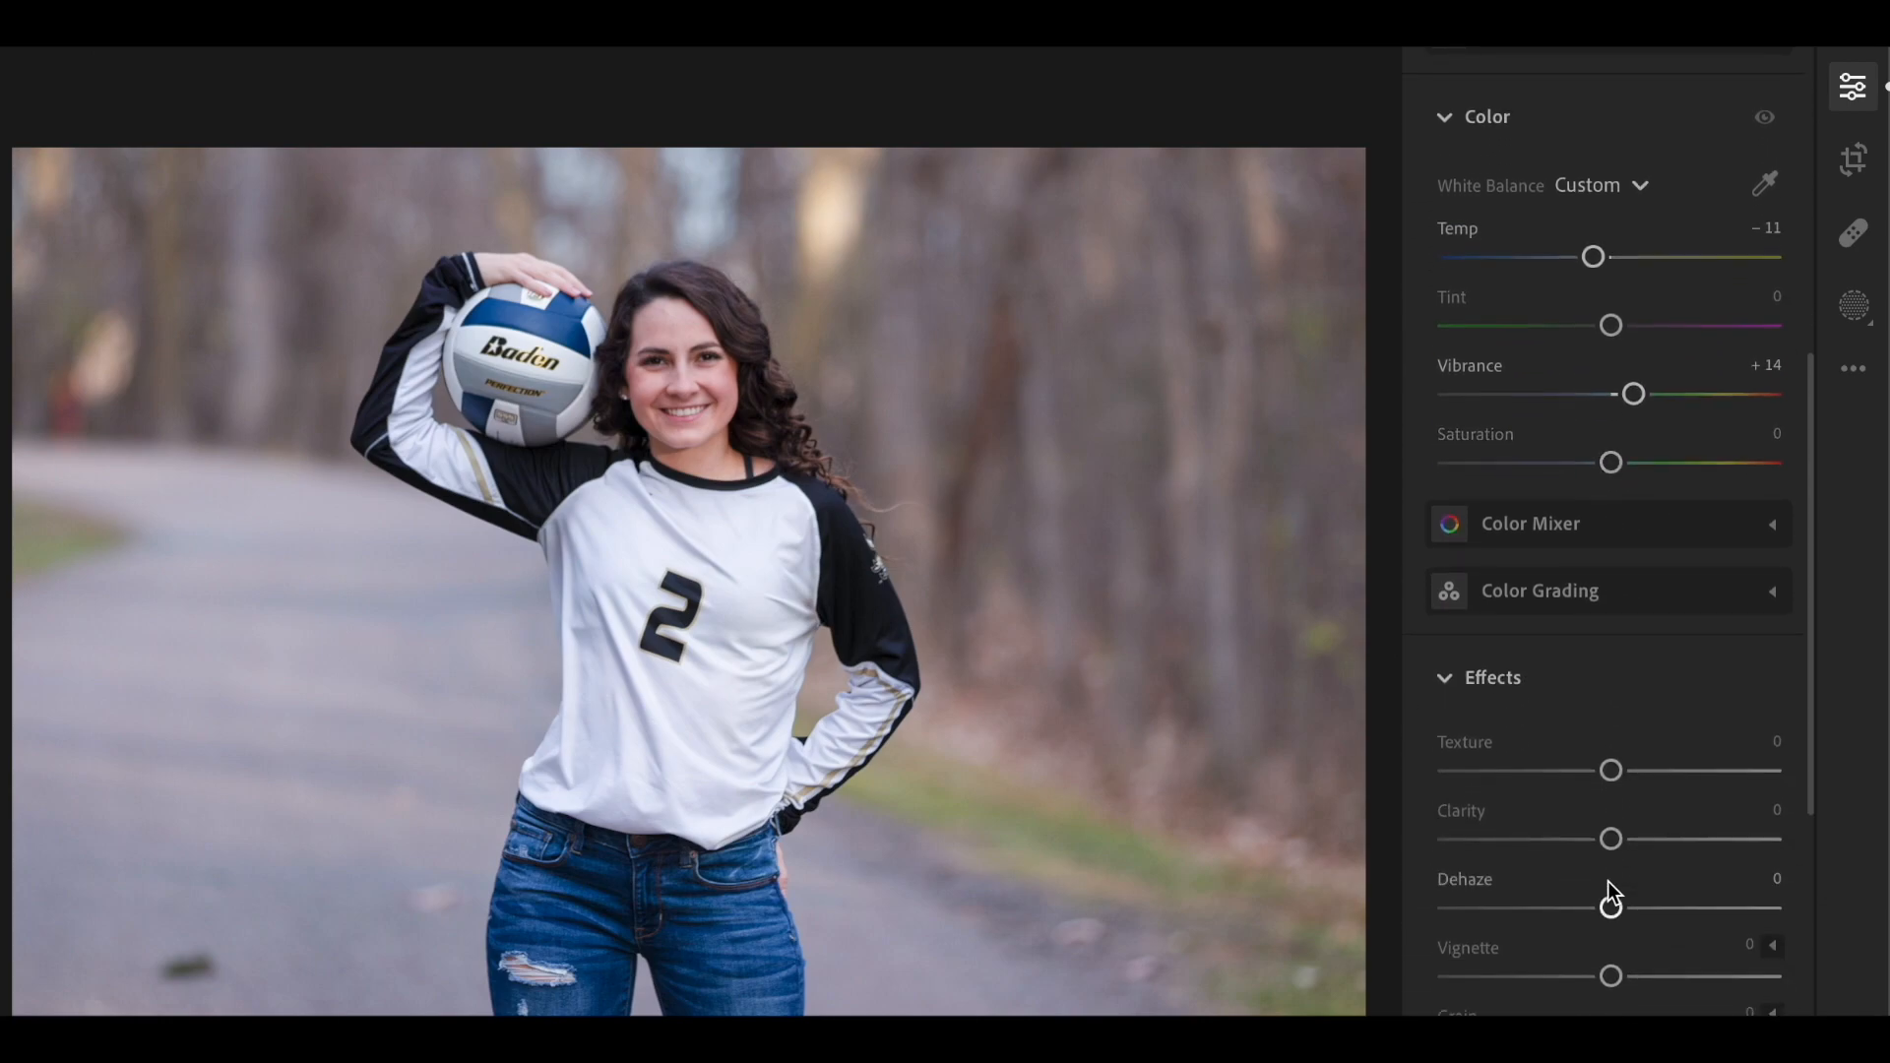
{"action": "scroll", "coordinate": [1609, 882], "scroll_direction": "down", "scroll_amount": 2}
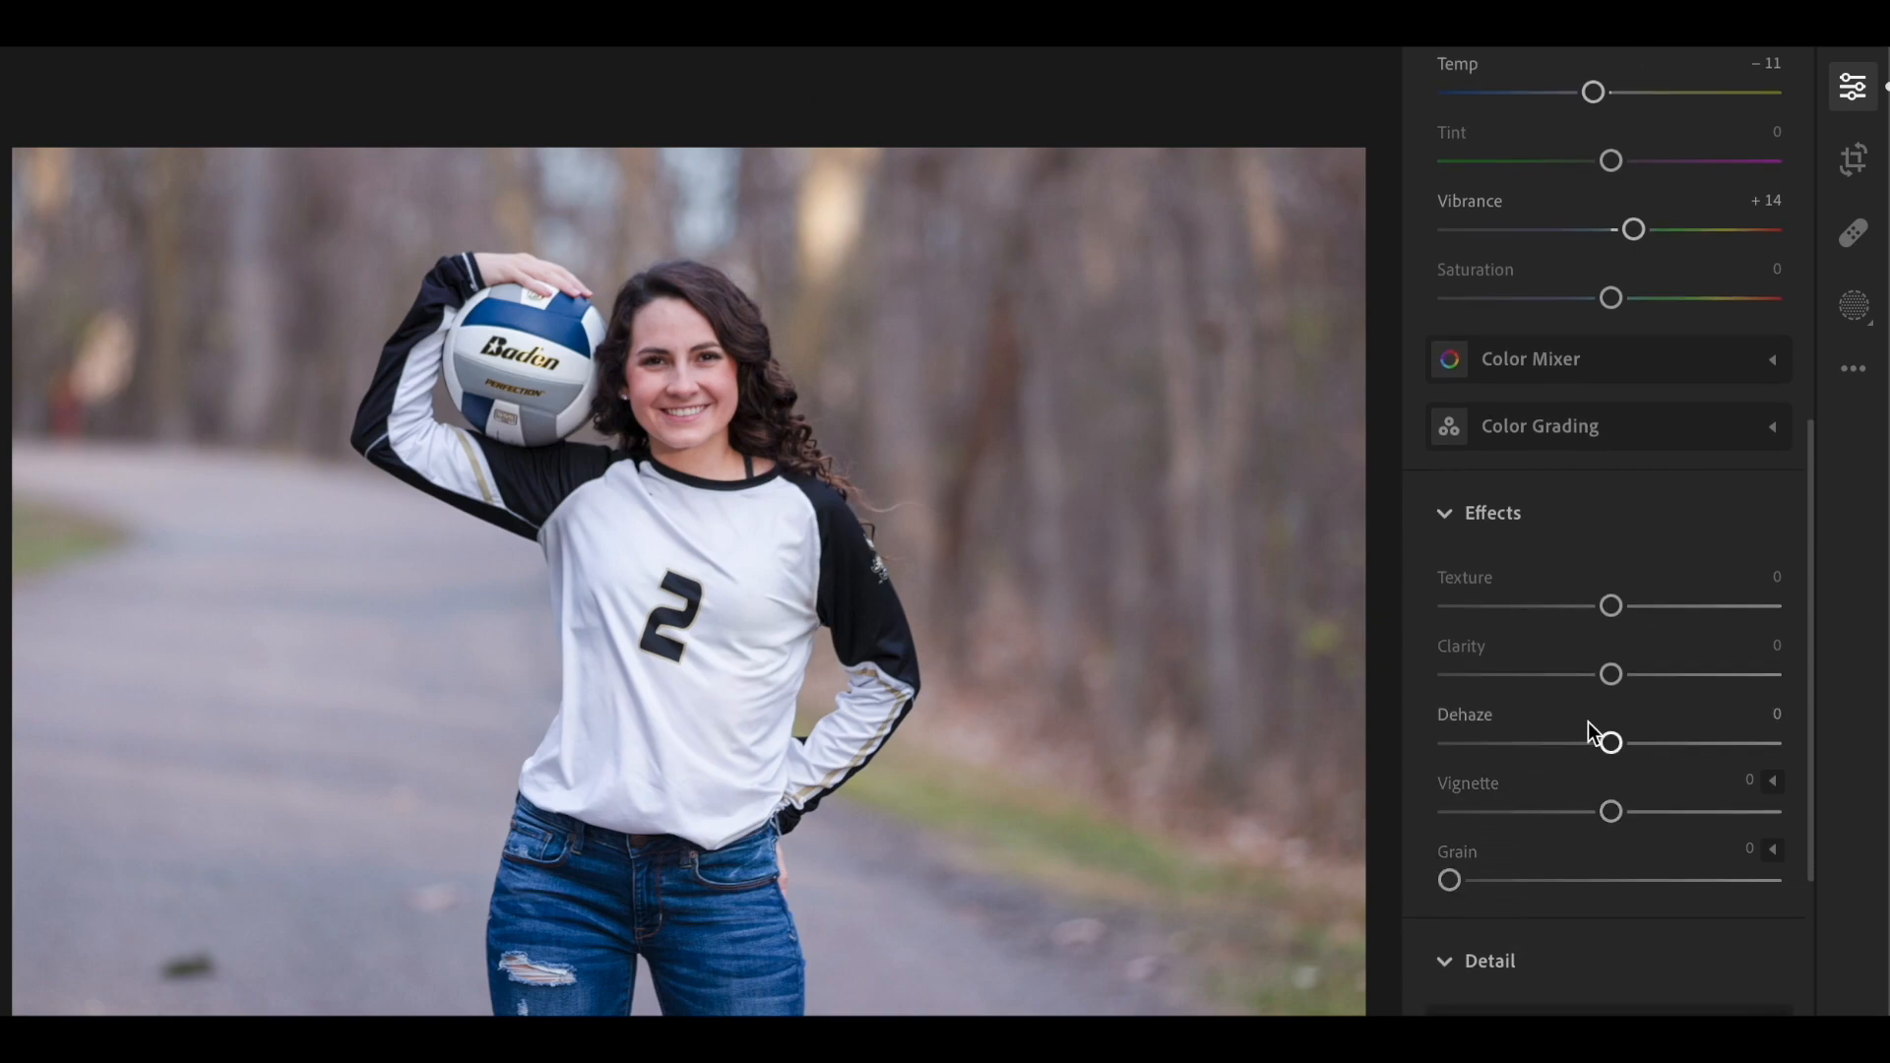
{"action": "left_click_drag", "start_coordinate": [1617, 610], "coordinate": [1651, 623]}
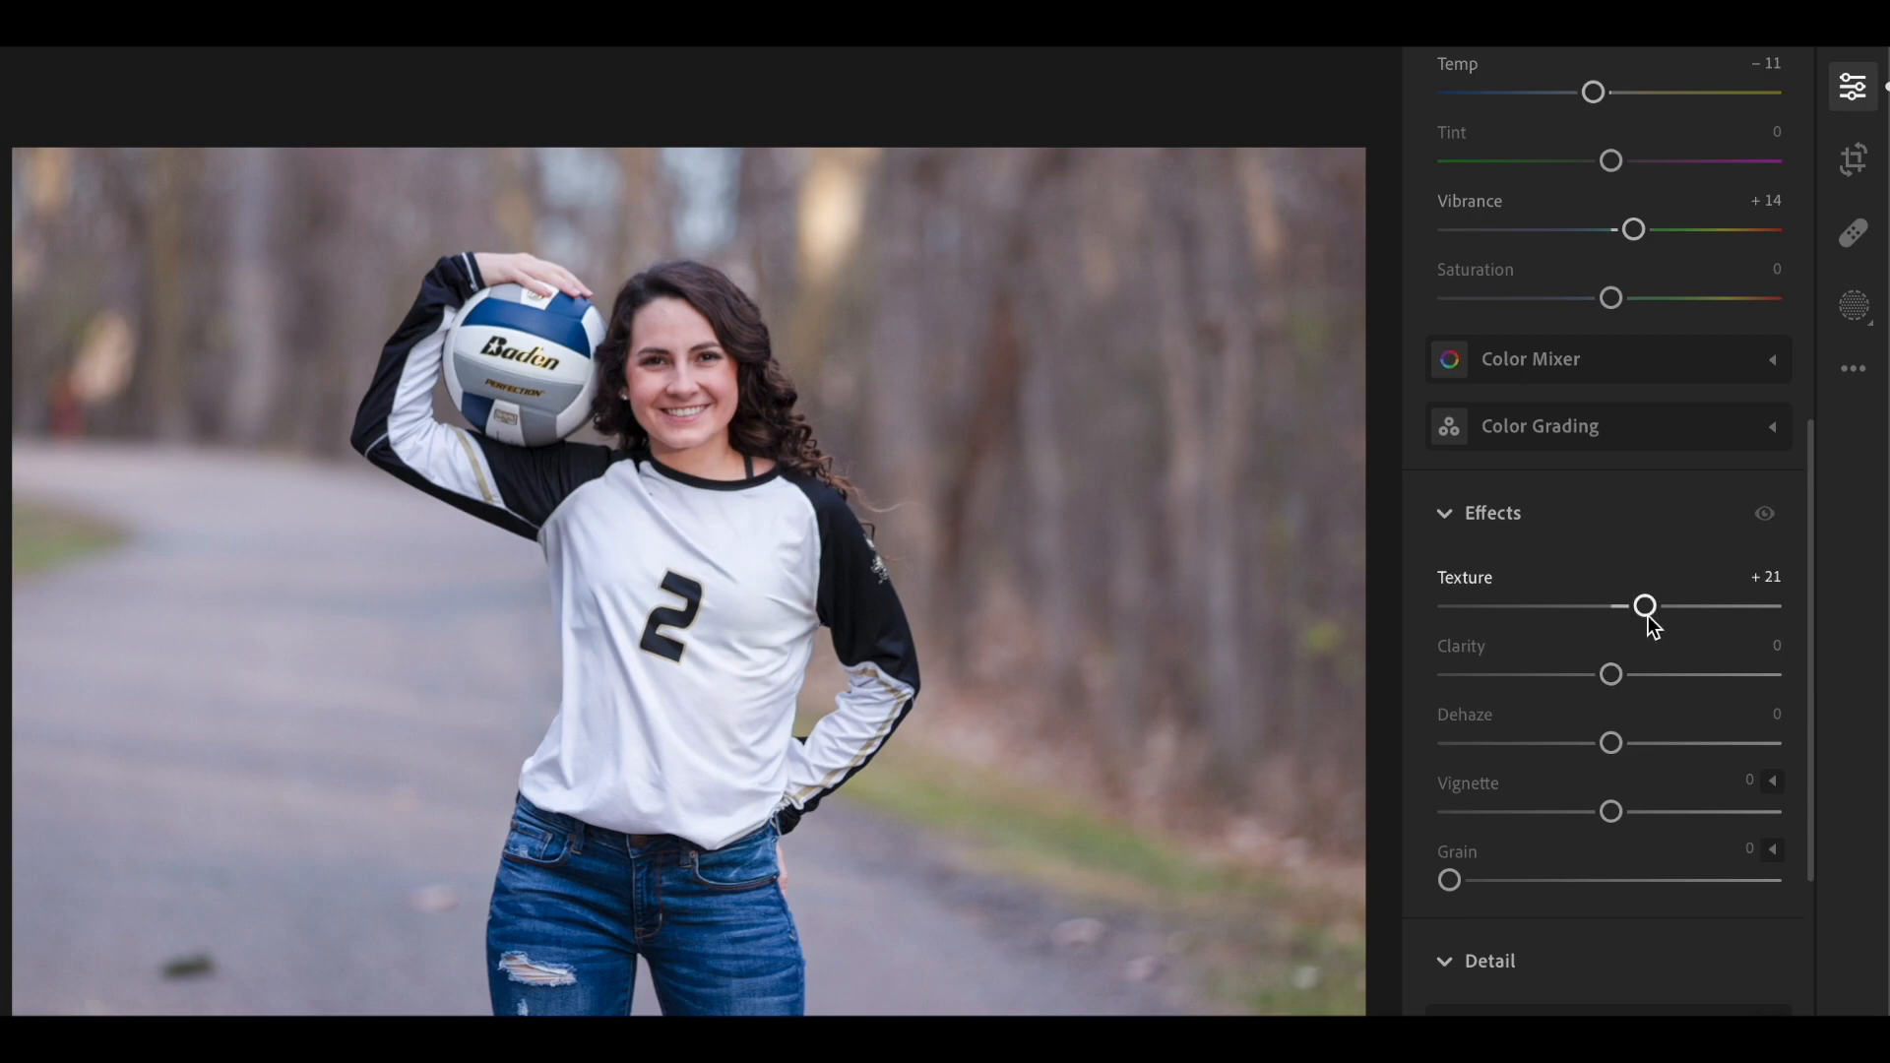
{"action": "left_click_drag", "start_coordinate": [1652, 611], "coordinate": [1628, 612]}
Set the photo's Sharpening to 37.
{"action": "scroll", "coordinate": [1508, 700], "scroll_direction": "down", "scroll_amount": 6}
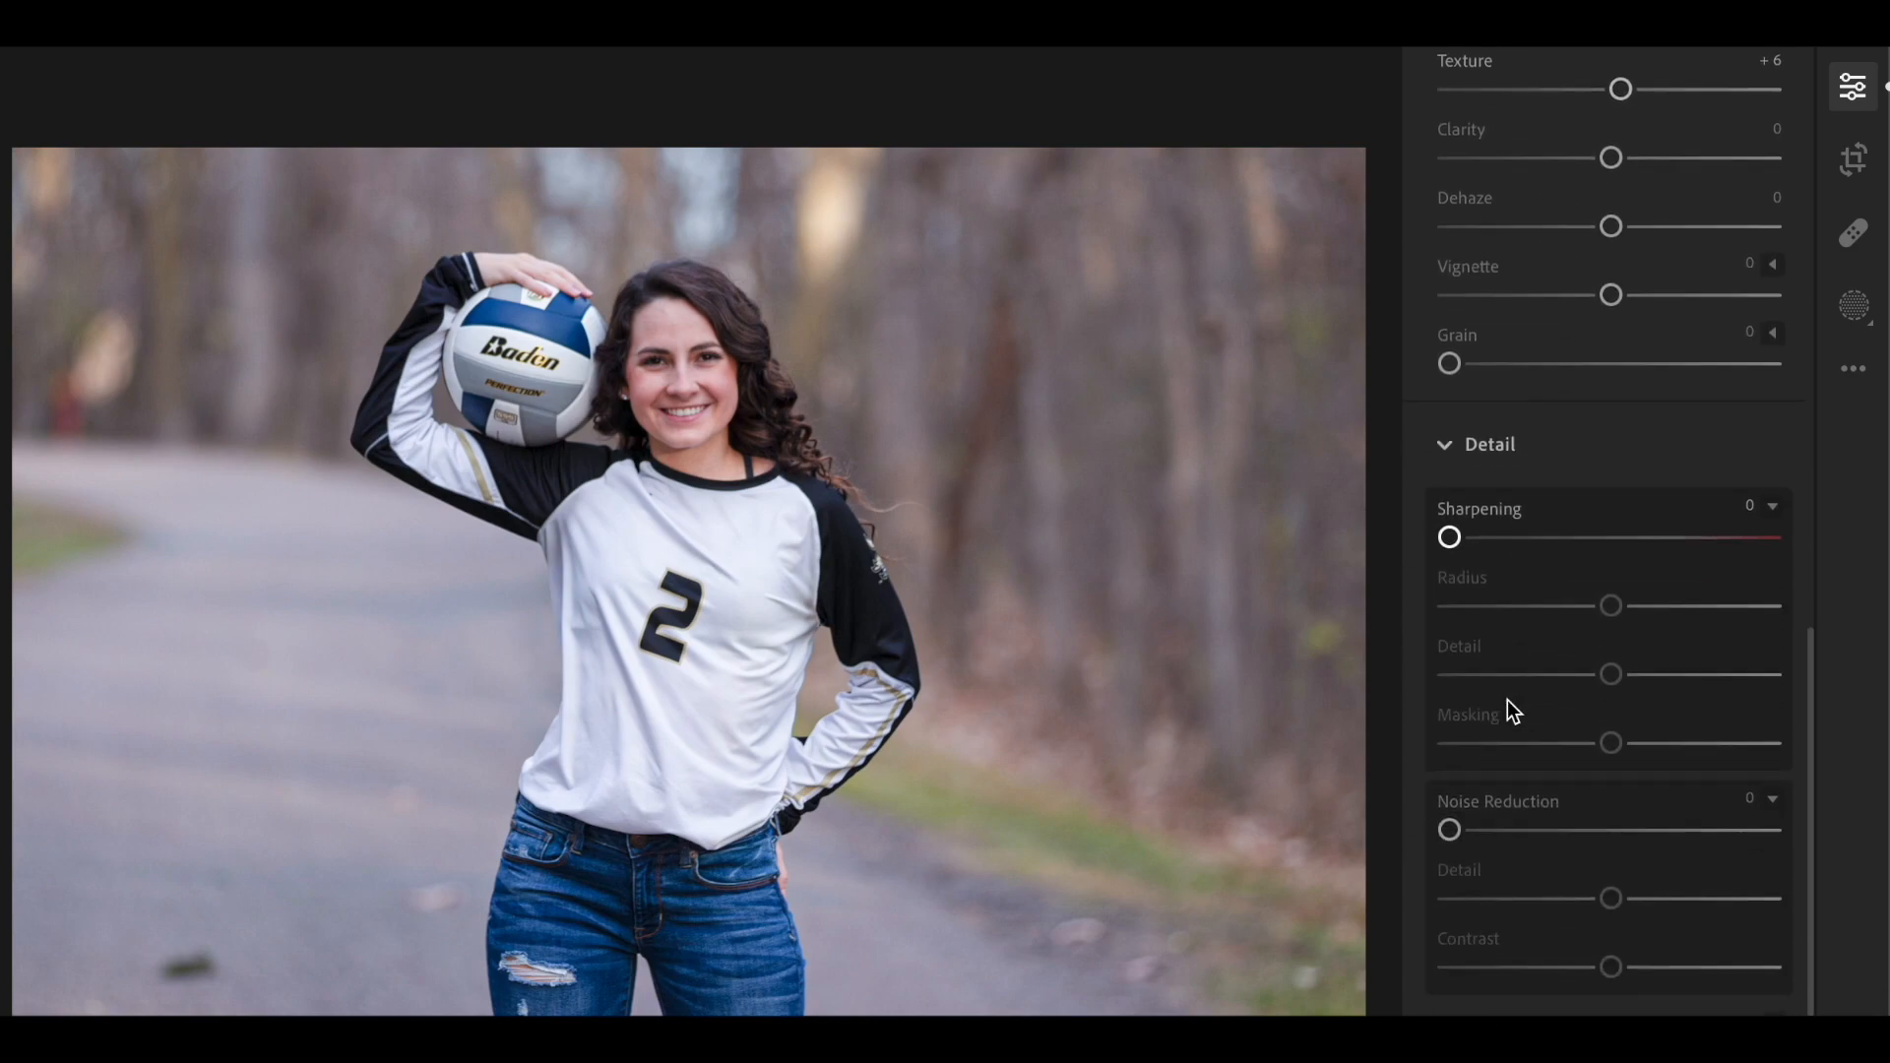
{"action": "scroll", "coordinate": [1509, 700], "scroll_direction": "down", "scroll_amount": 1}
{"action": "left_click_drag", "start_coordinate": [1452, 442], "coordinate": [1534, 459]}
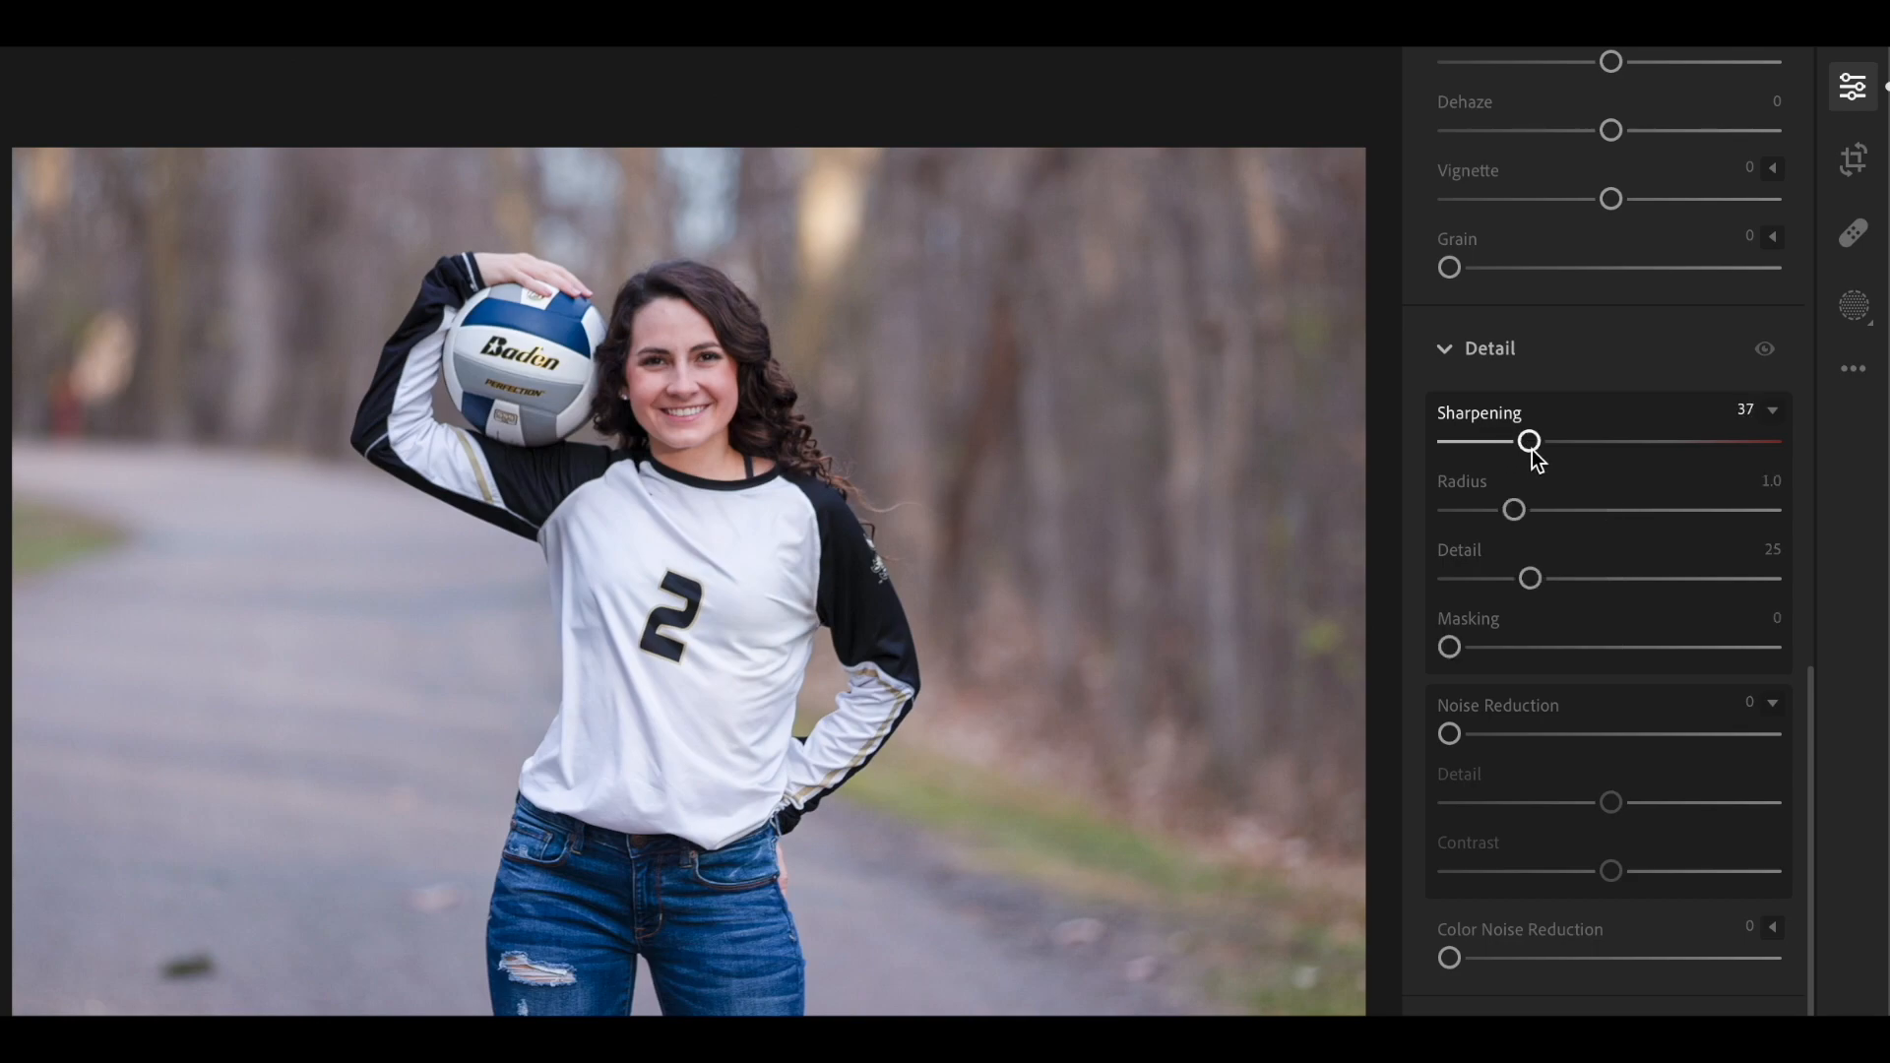
Try toggling Remove Chromatic Aberration and Enable Lens Corrections to compare their effect on the photo.
{"action": "scroll", "coordinate": [1541, 578], "scroll_direction": "down", "scroll_amount": 2}
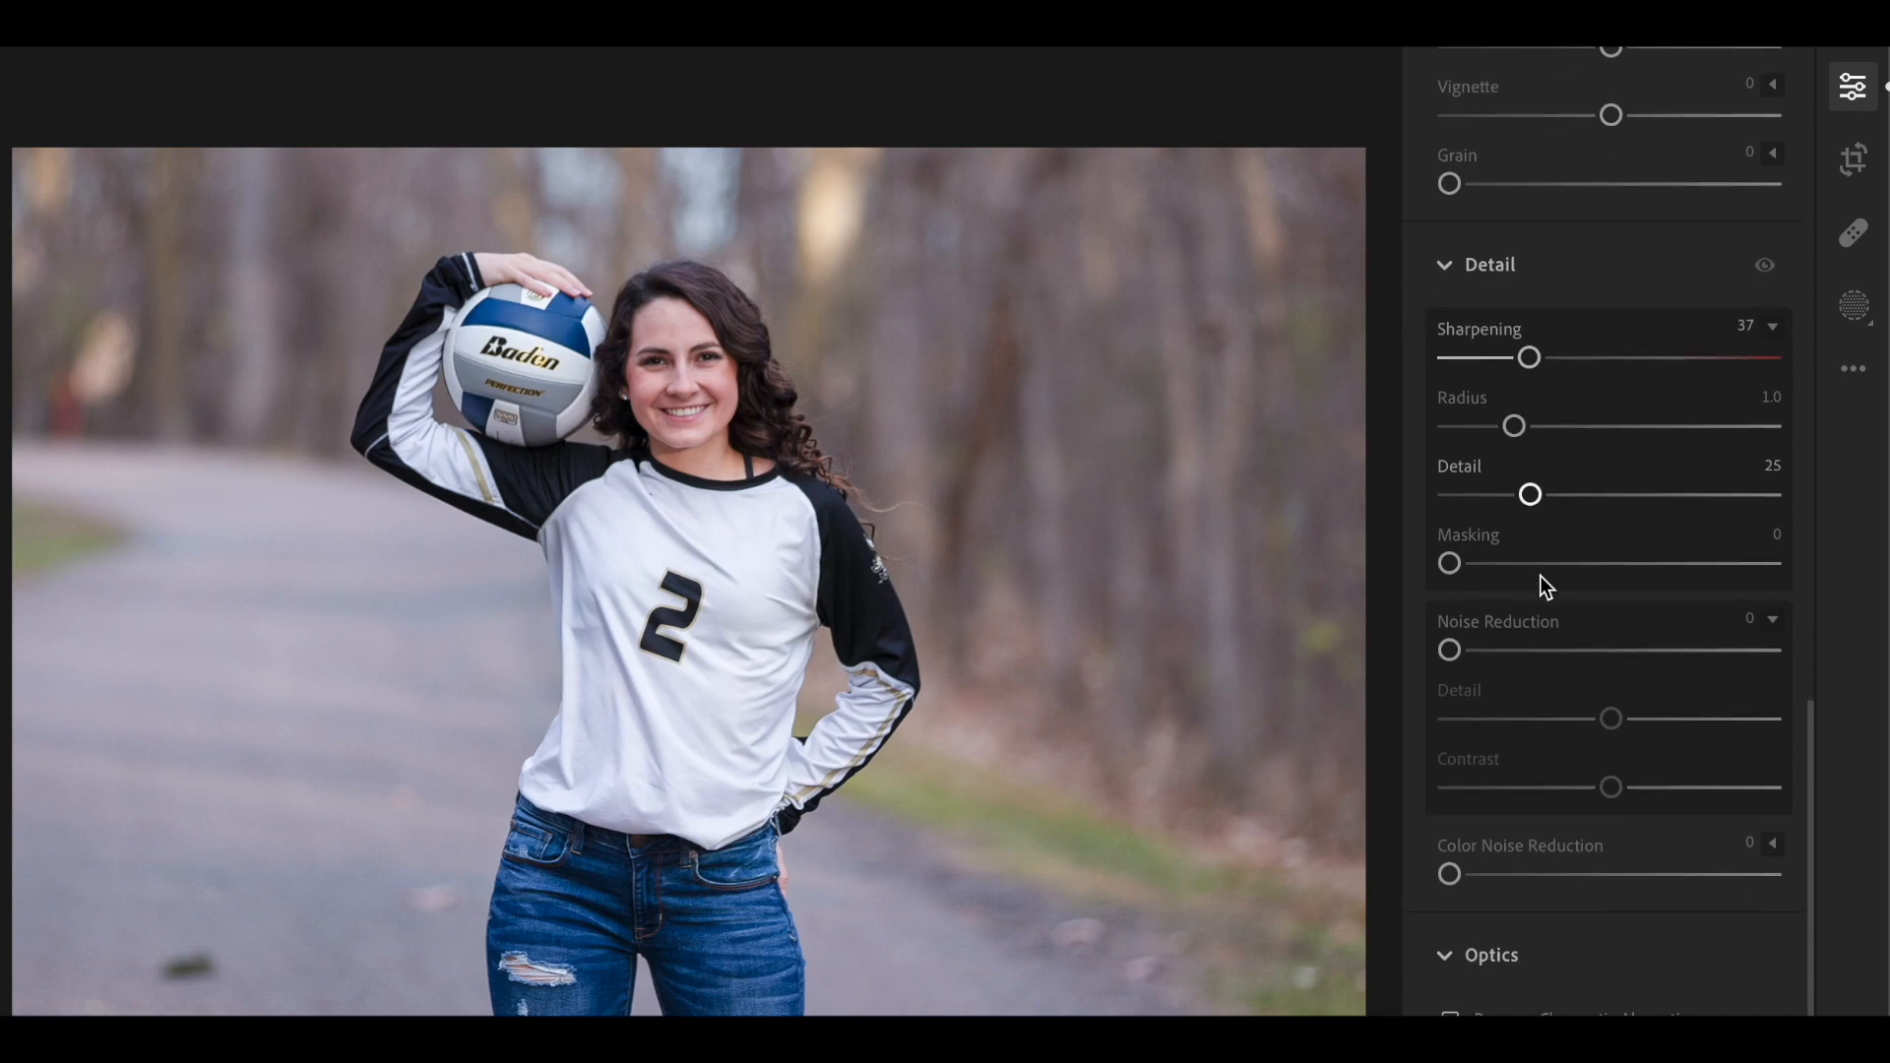
{"action": "scroll", "coordinate": [1540, 576], "scroll_direction": "down", "scroll_amount": 1}
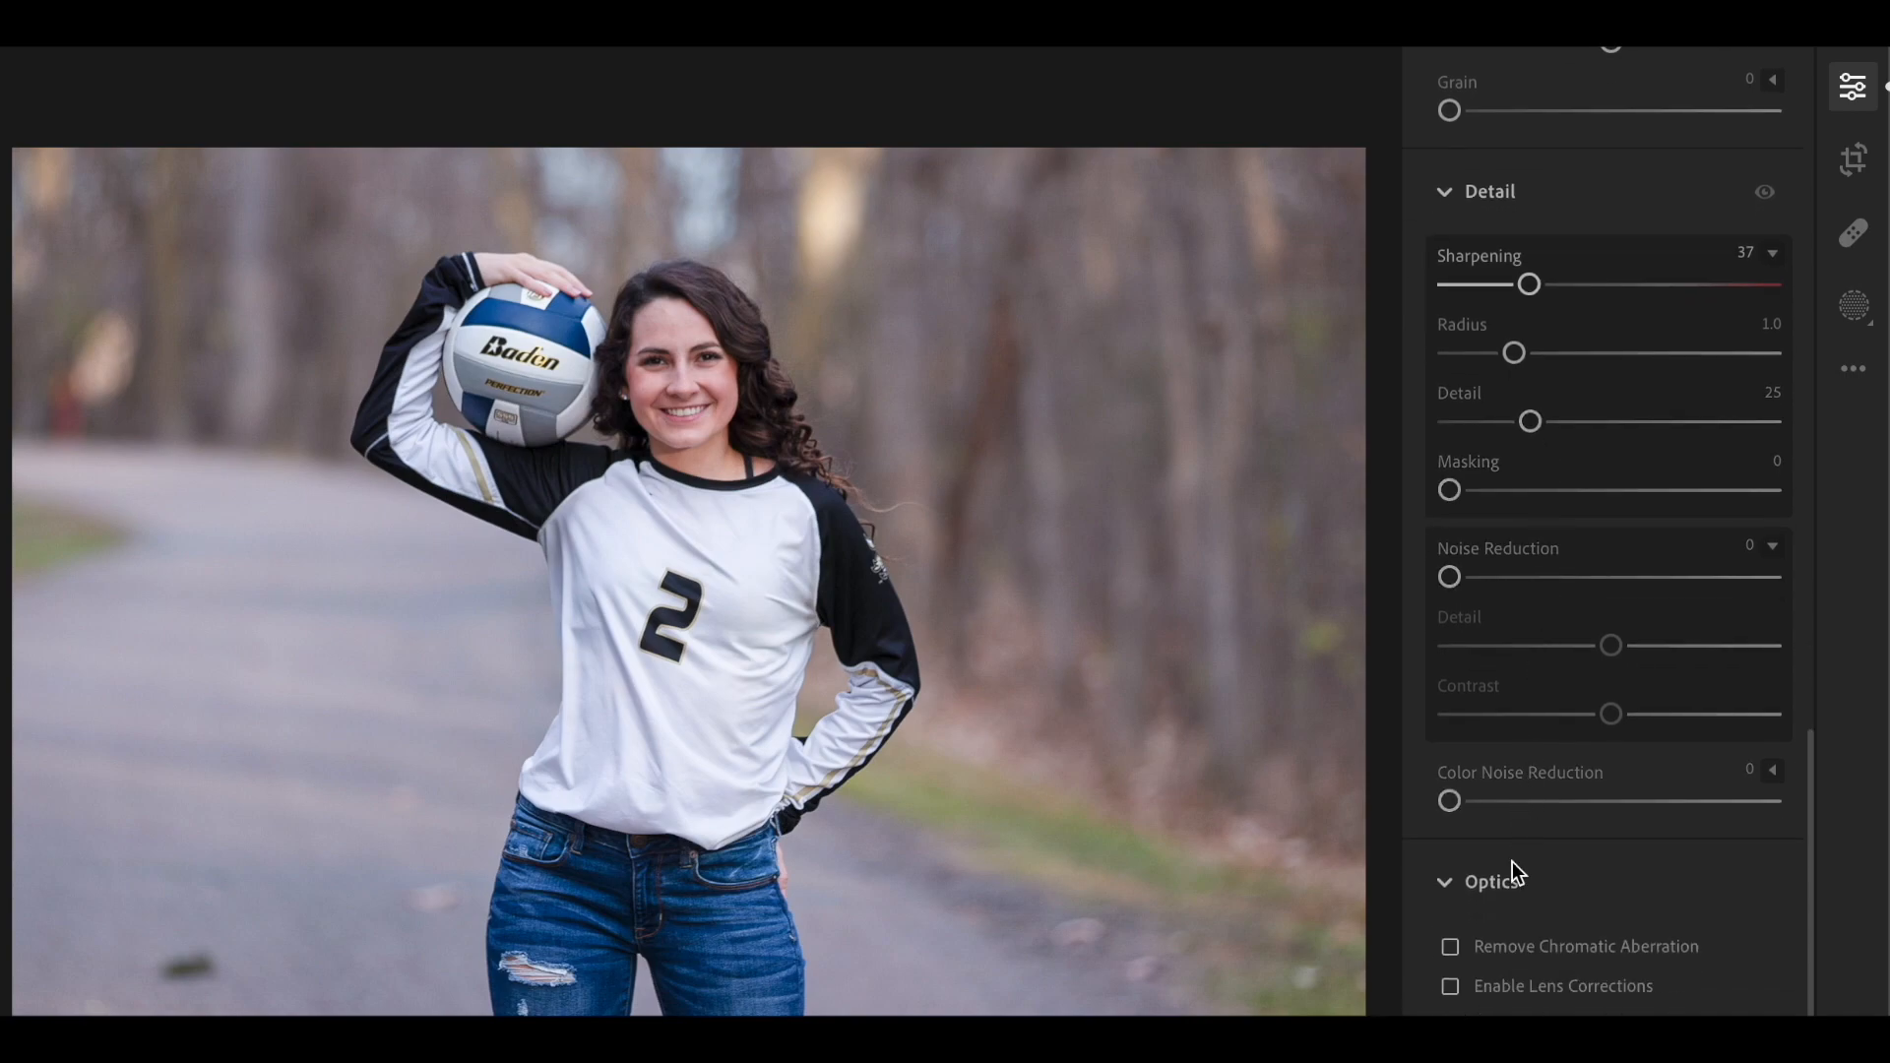
{"action": "left_click", "coordinate": [1452, 948]}
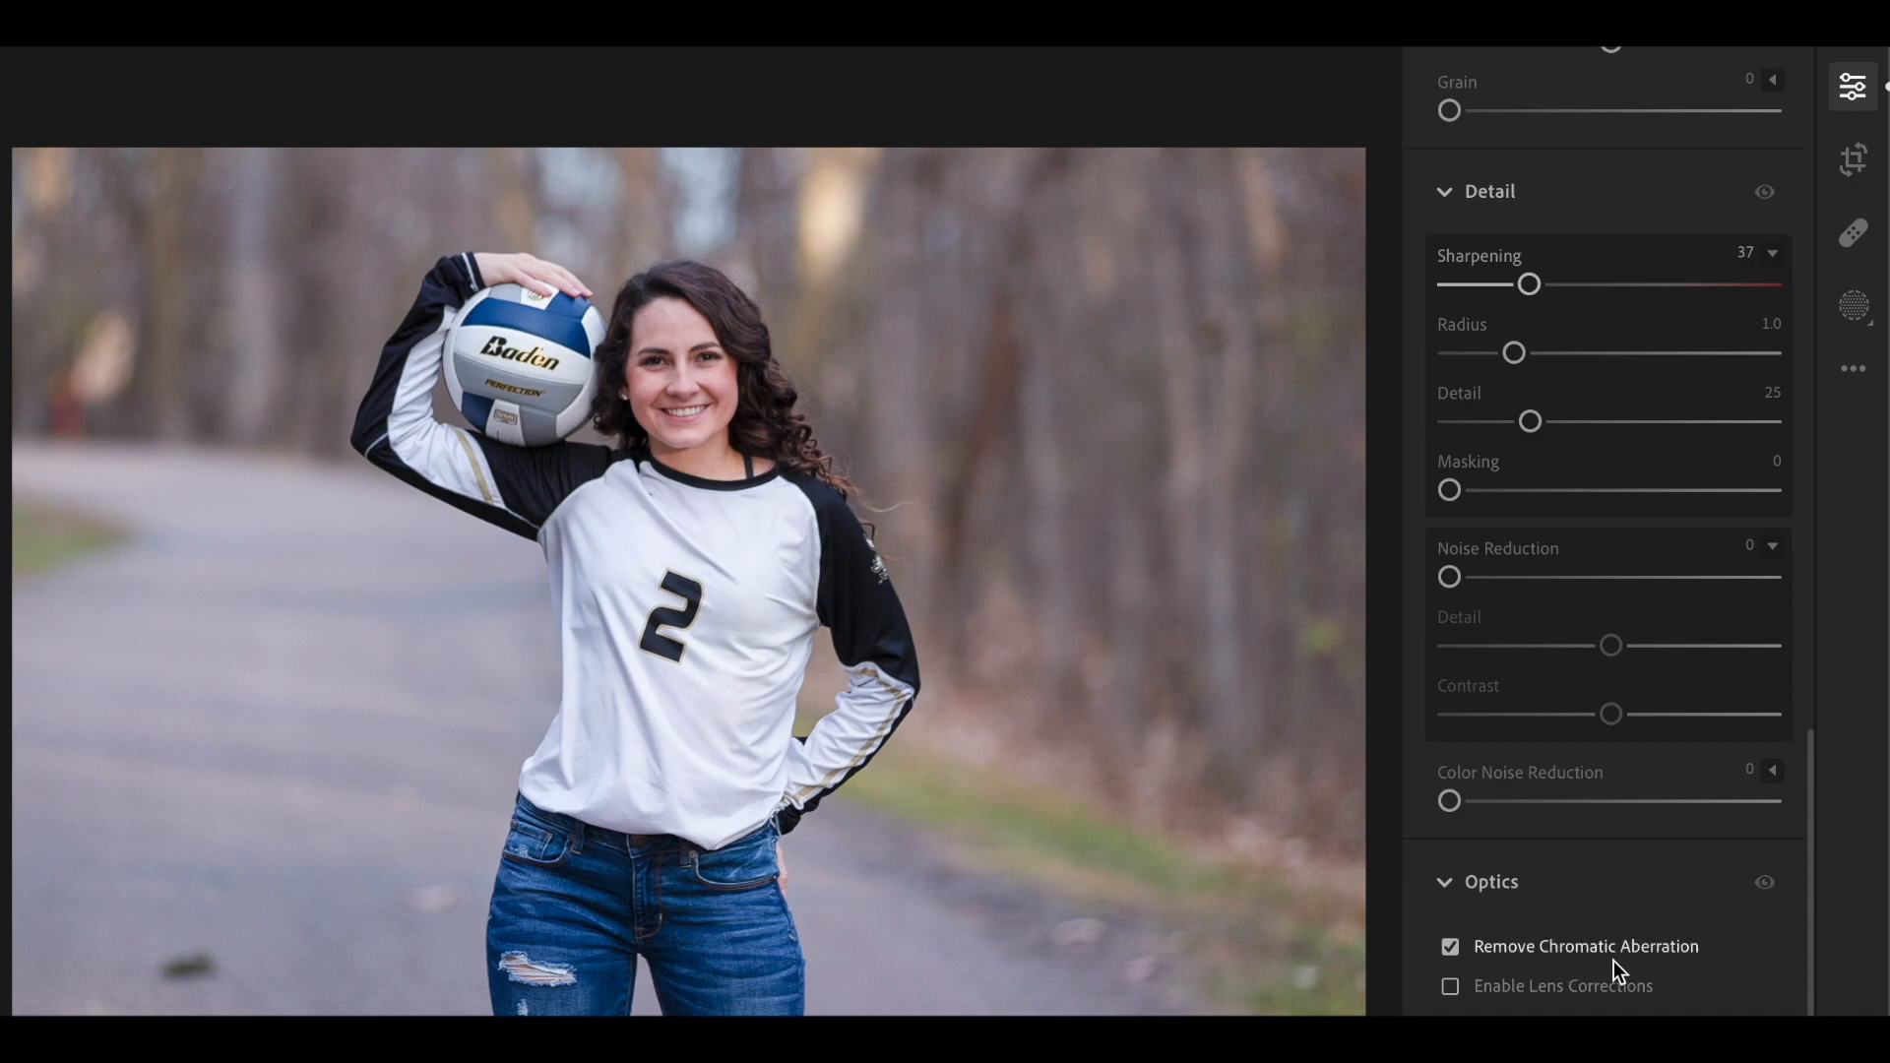
{"action": "left_click", "coordinate": [1451, 986]}
{"action": "left_click", "coordinate": [1451, 986]}
{"action": "left_click", "coordinate": [1453, 946]}
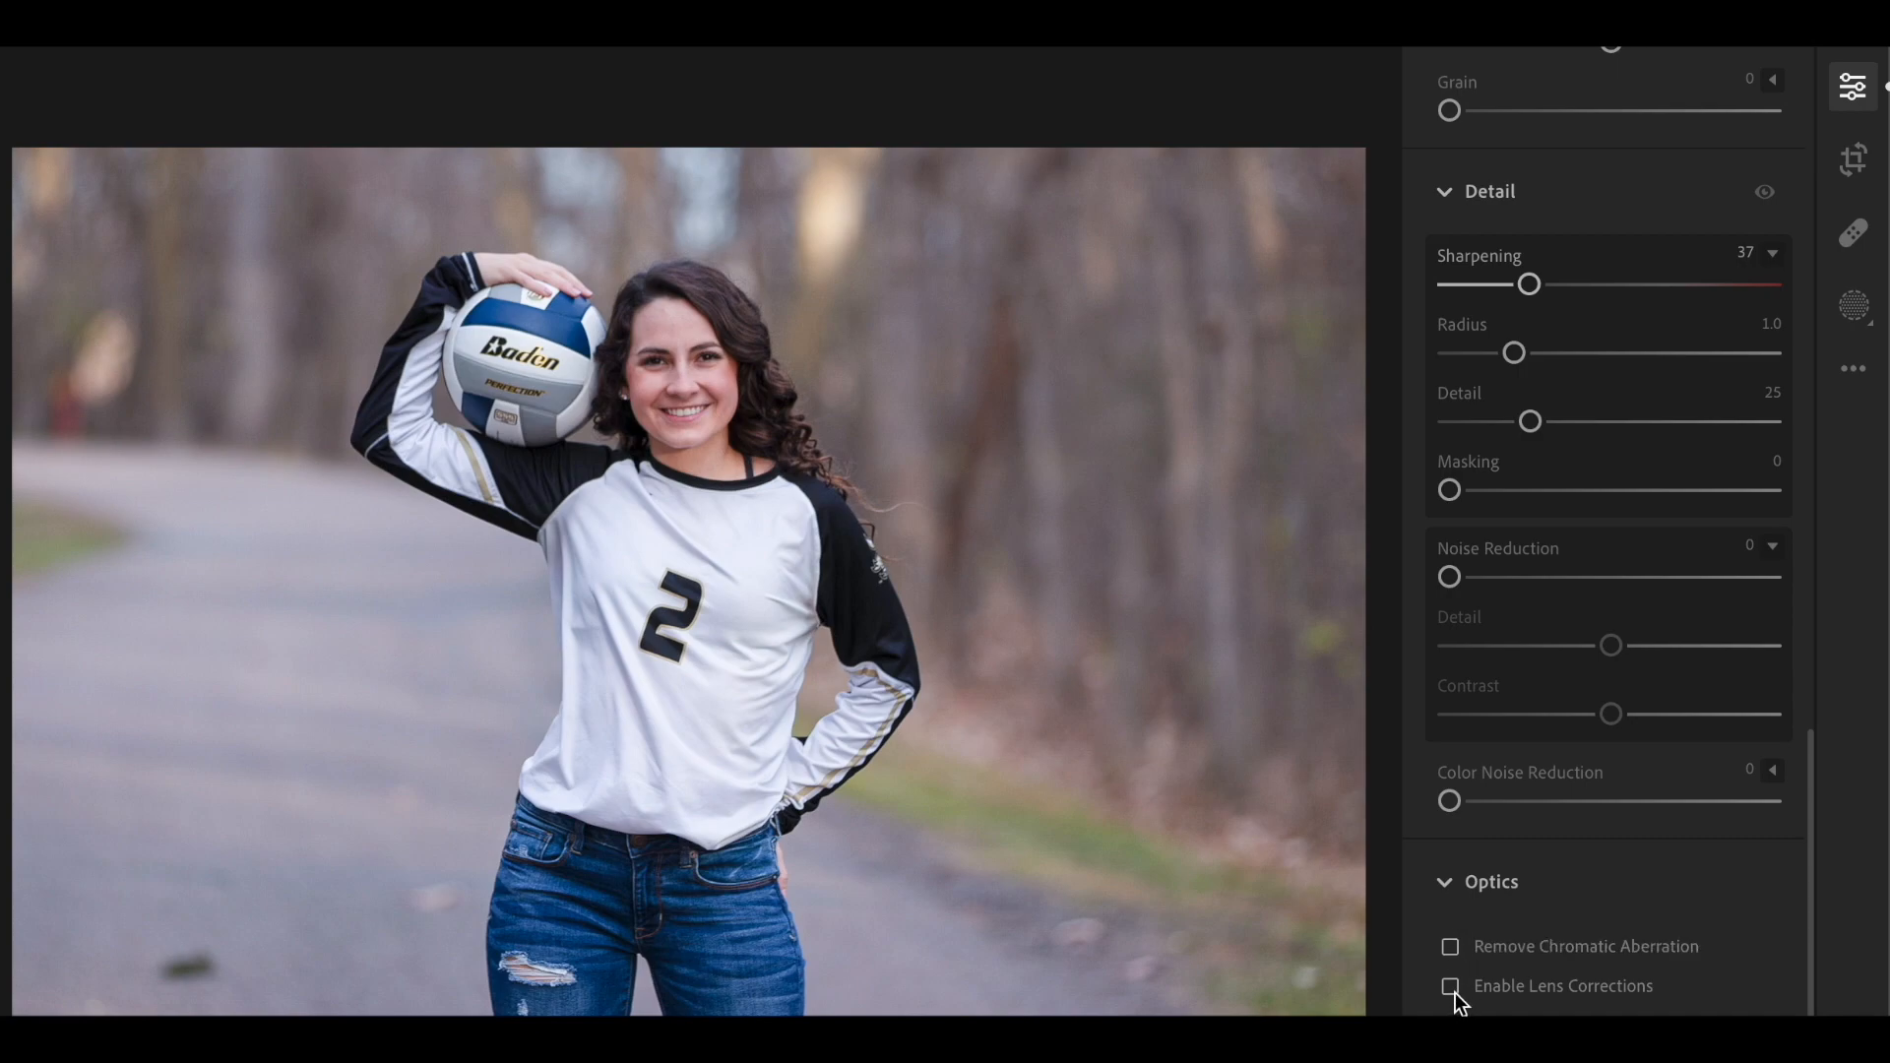
{"action": "left_click", "coordinate": [1451, 988]}
Compare the original photo with the edited version and review the Light adjustments.
{"action": "scroll", "coordinate": [1449, 990], "scroll_direction": "up", "scroll_amount": 5}
{"action": "scroll", "coordinate": [1449, 989], "scroll_direction": "up", "scroll_amount": 5}
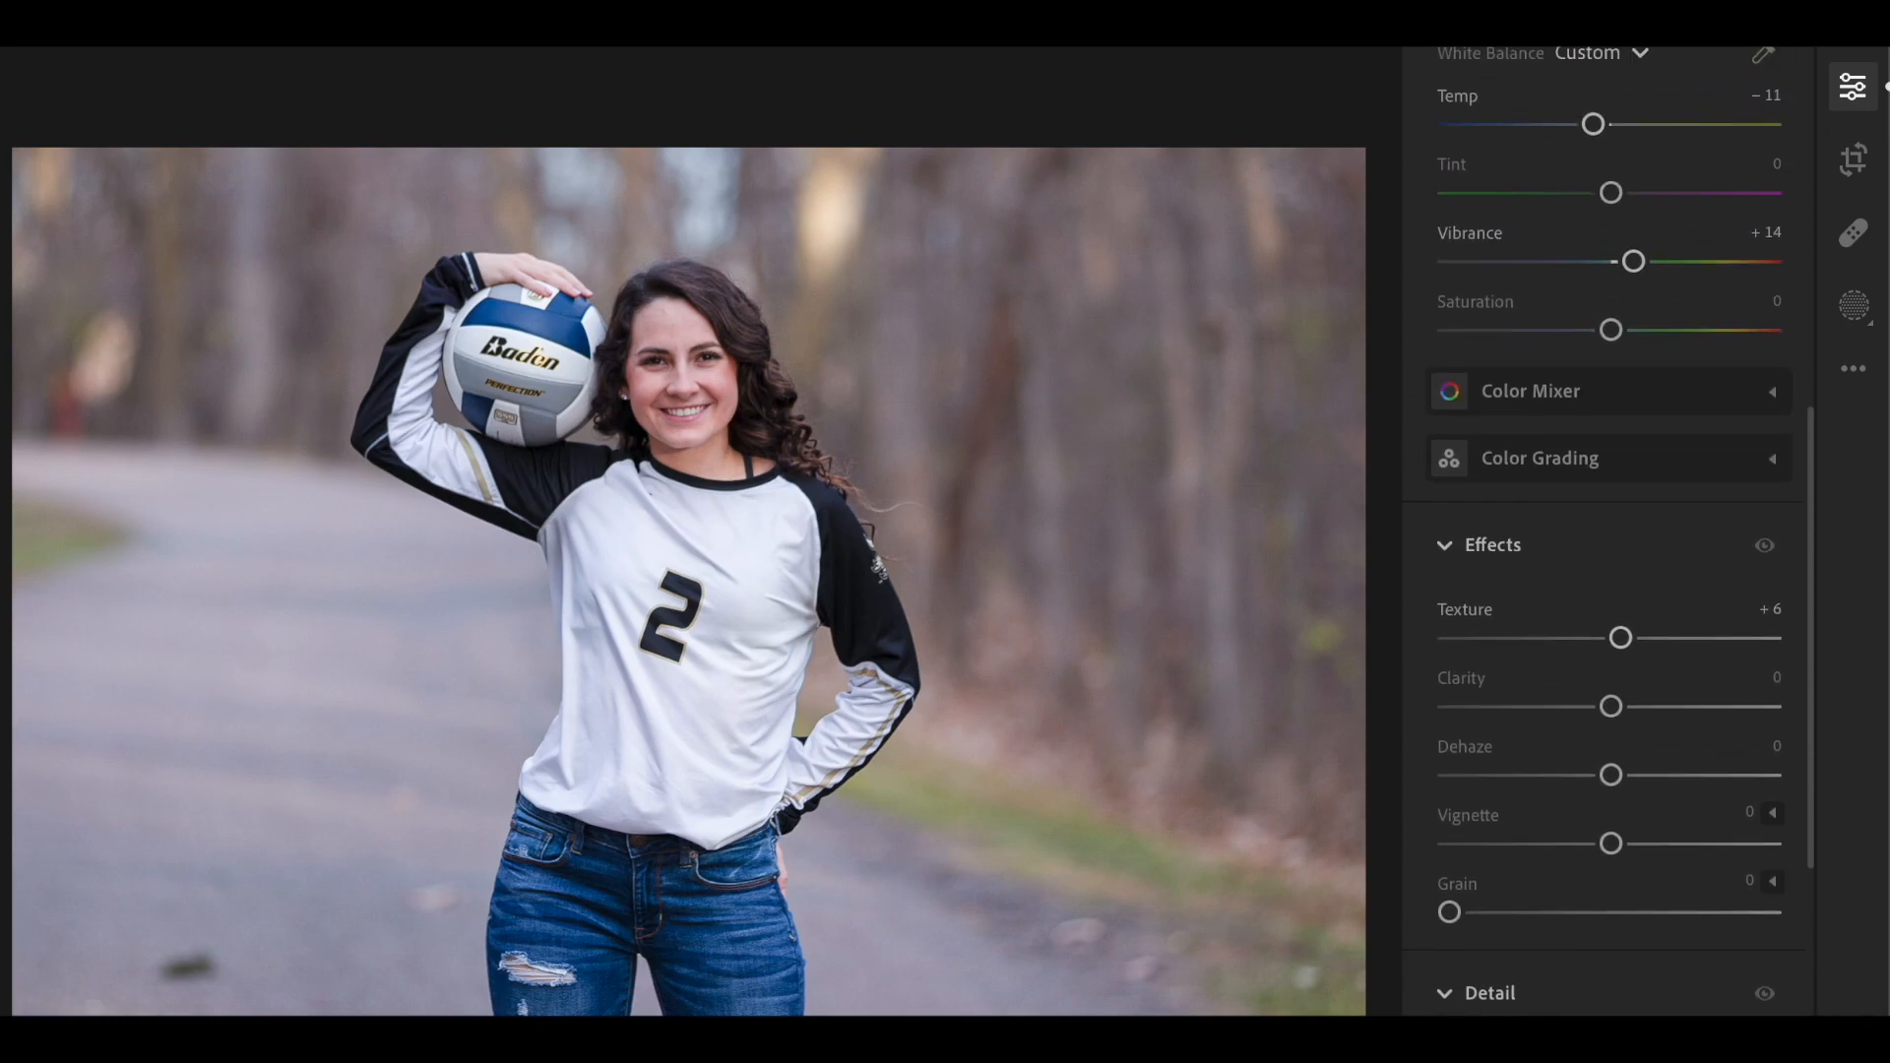
{"action": "key", "text": "backslash"}
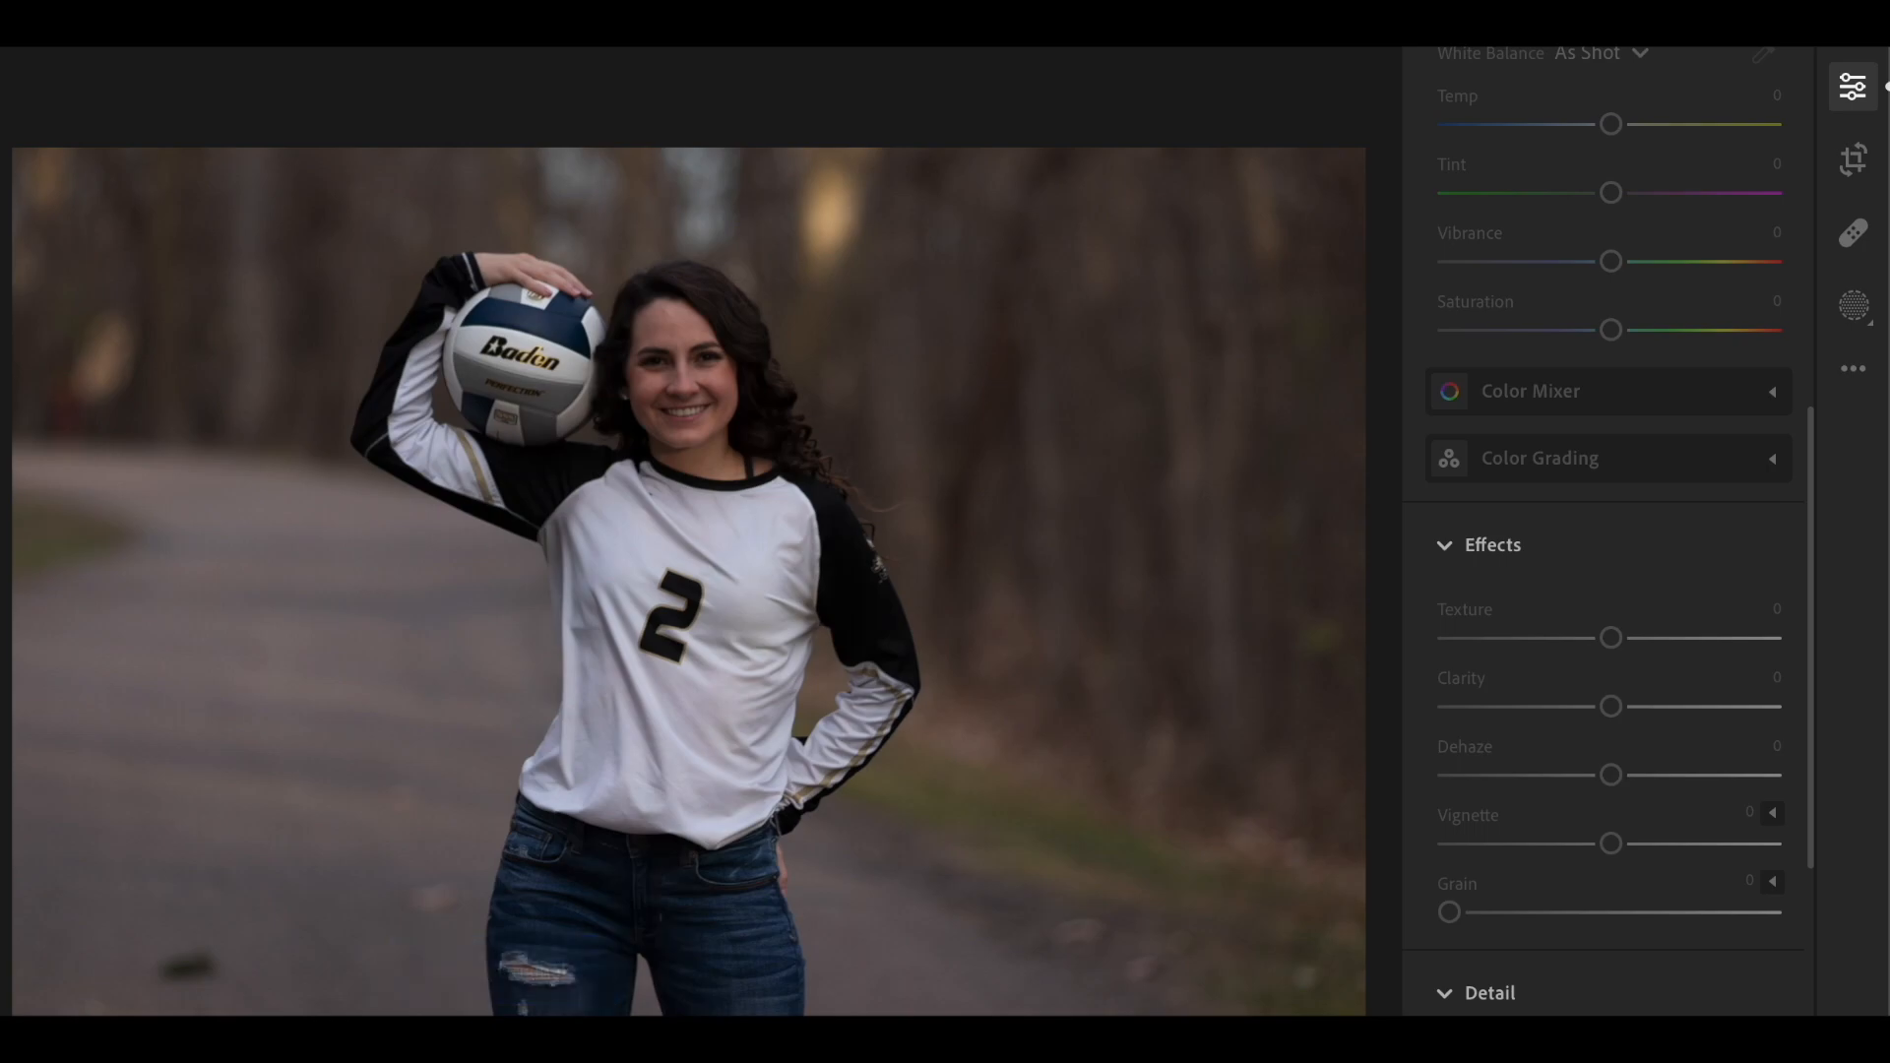
{"action": "key", "text": "backslash"}
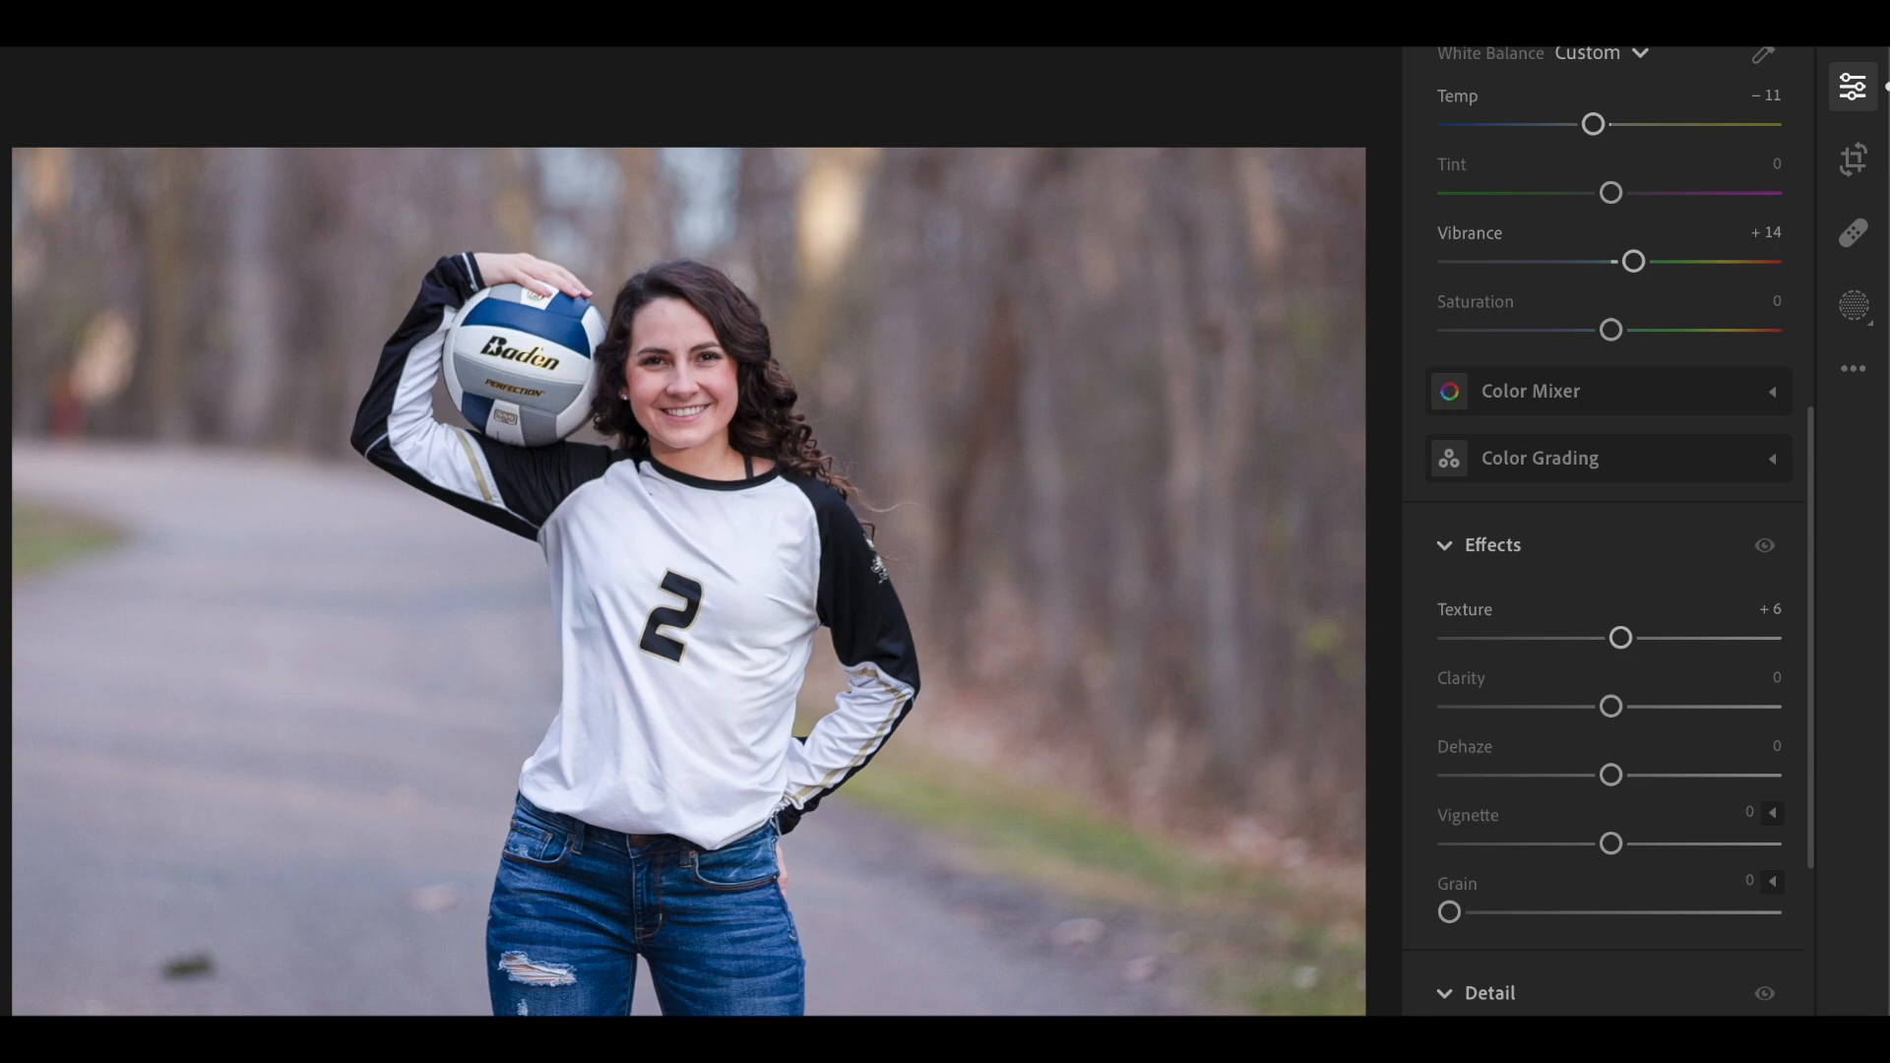
{"action": "scroll", "coordinate": [1658, 954], "scroll_direction": "up", "scroll_amount": 8}
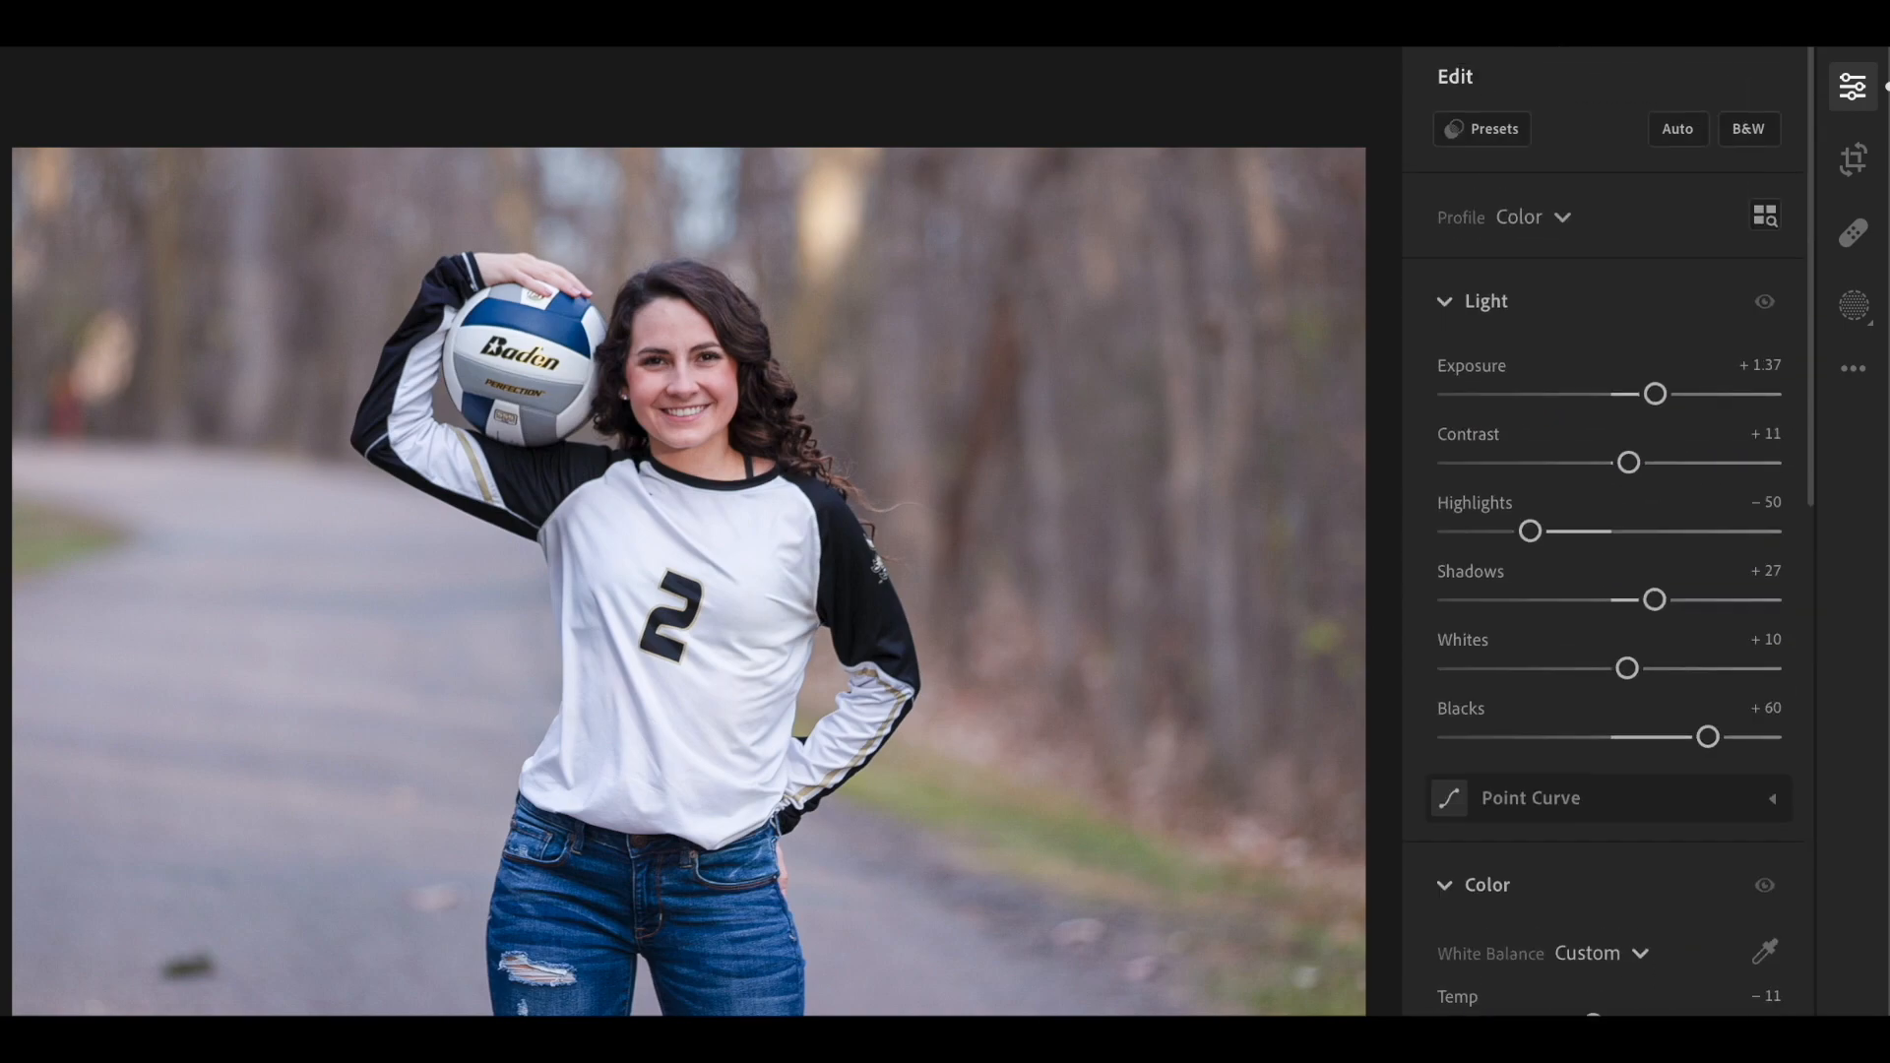